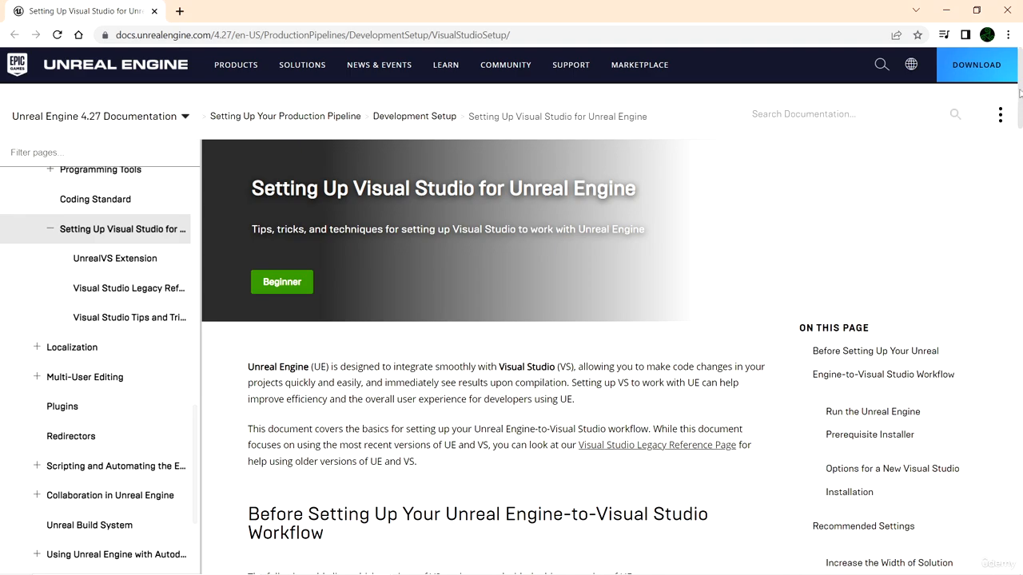
Examine the table of Visual Studio versions integrated with each Unreal Engine version, focusing on the 4.25 or Later row.
scroll(1018, 94, down, 5)
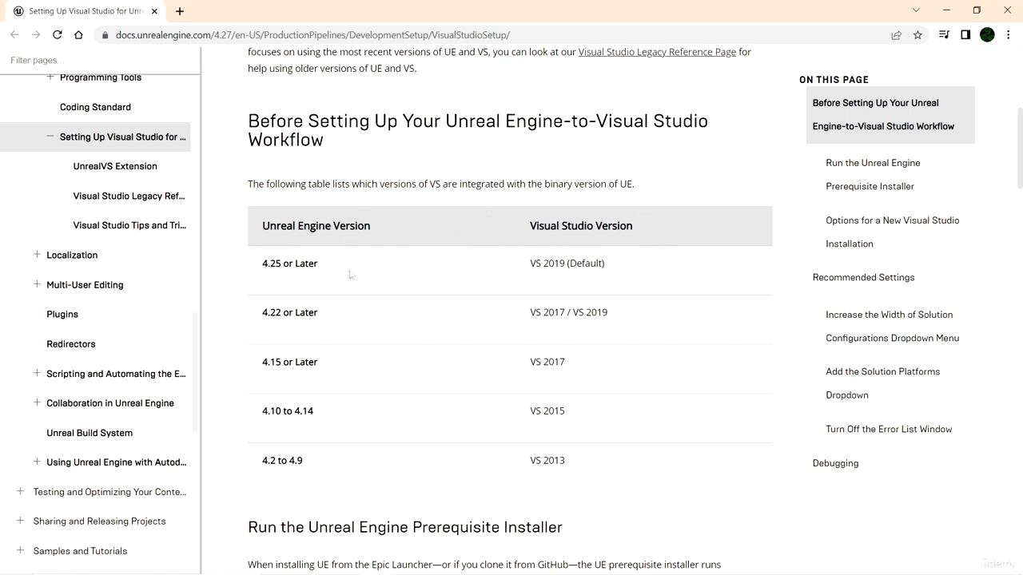
drag(318, 264, 262, 264)
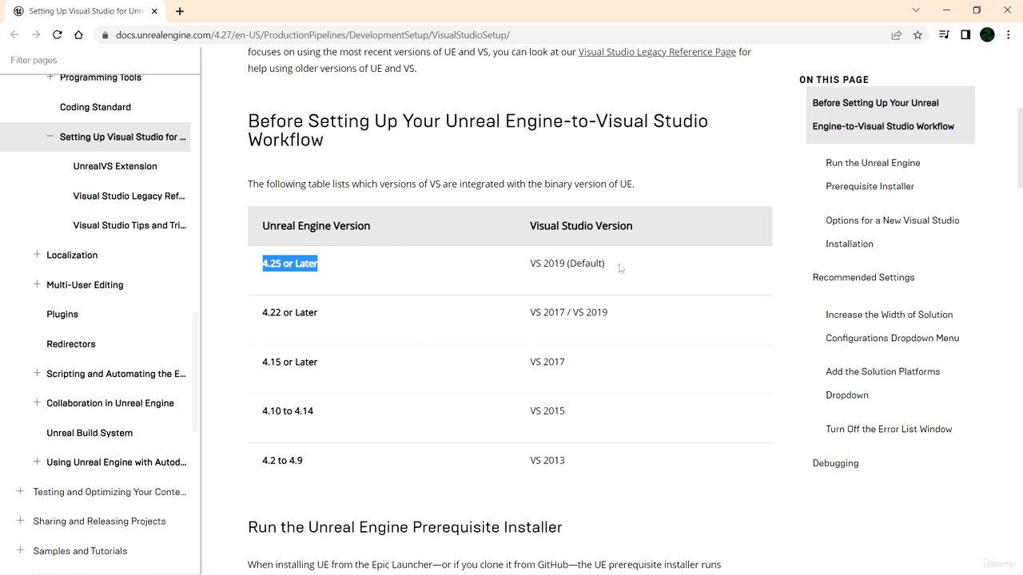
drag(630, 268, 527, 268)
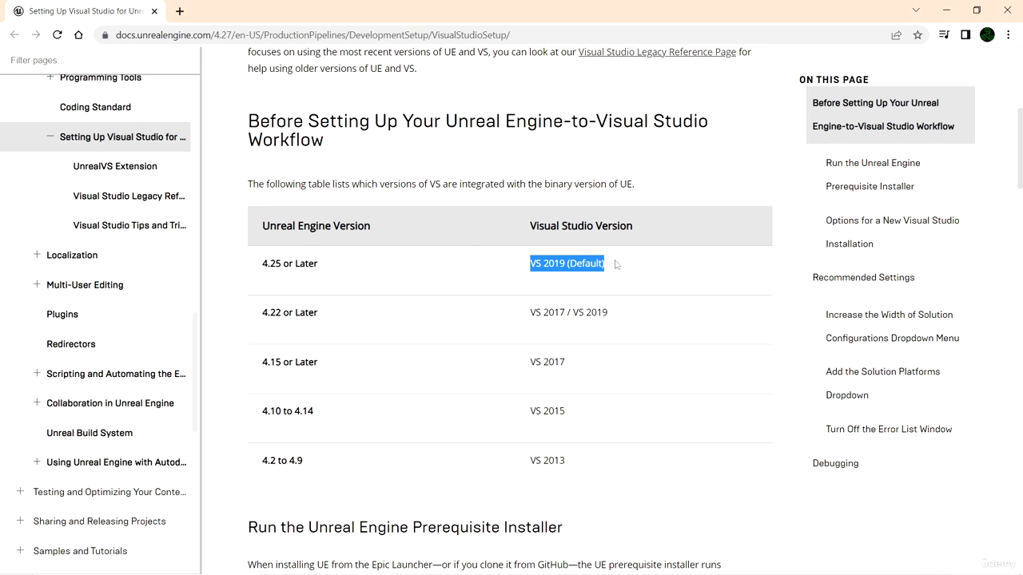
click(661, 267)
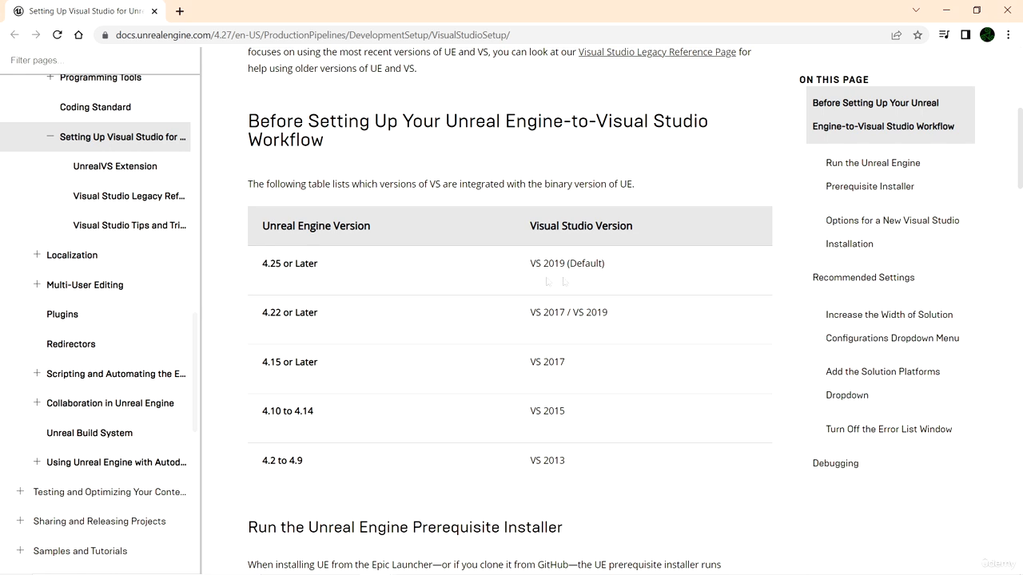
drag(544, 266, 565, 266)
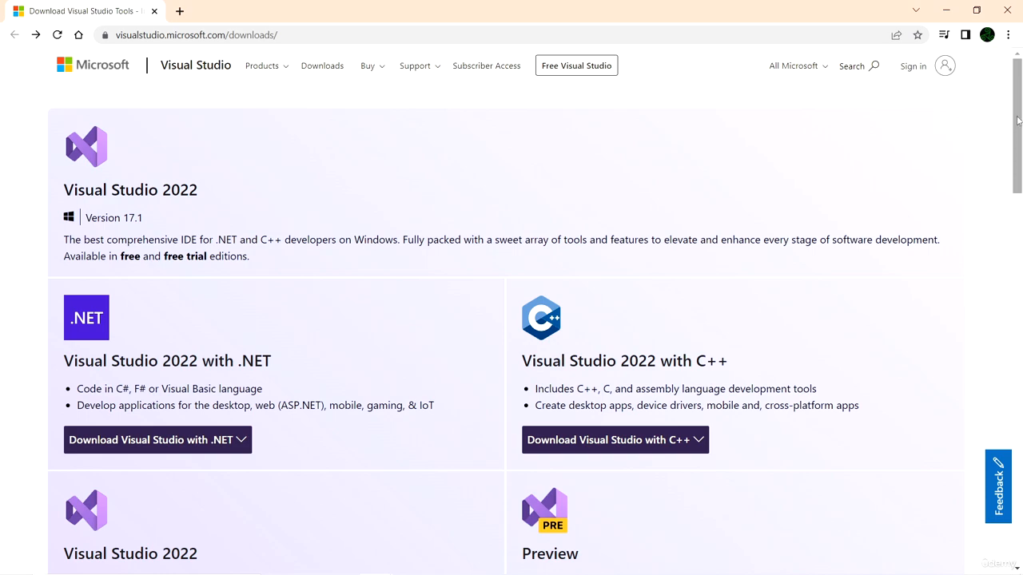
Check the older Visual Studio versions offered for download and return to the main downloads page.
drag(1018, 120, 1018, 442)
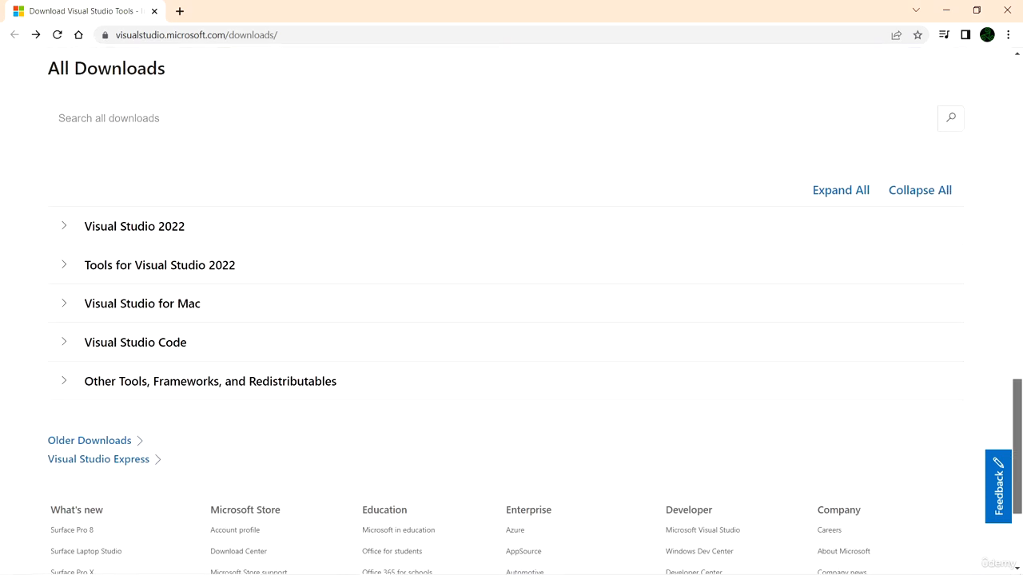
click(90, 442)
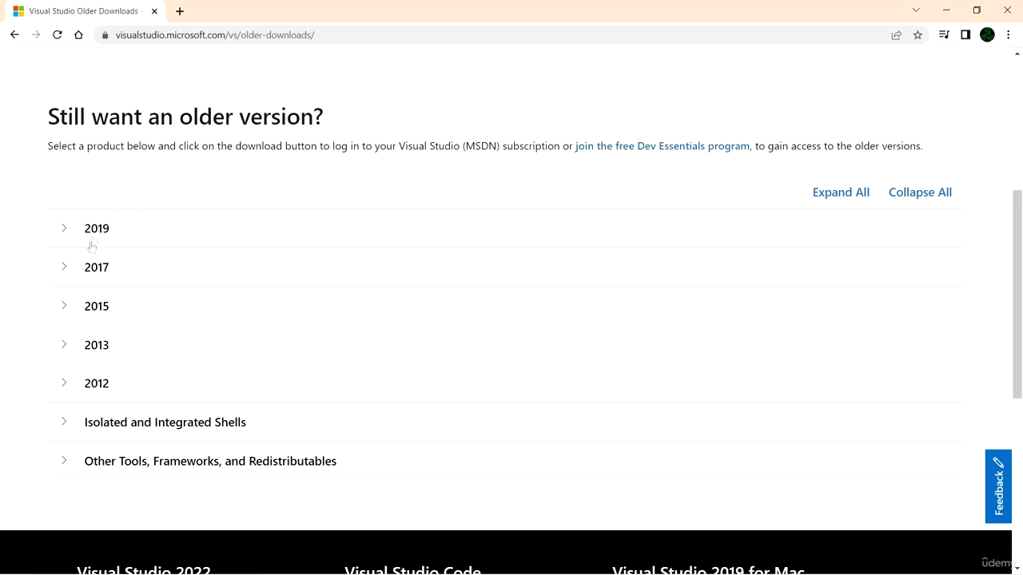
click(14, 34)
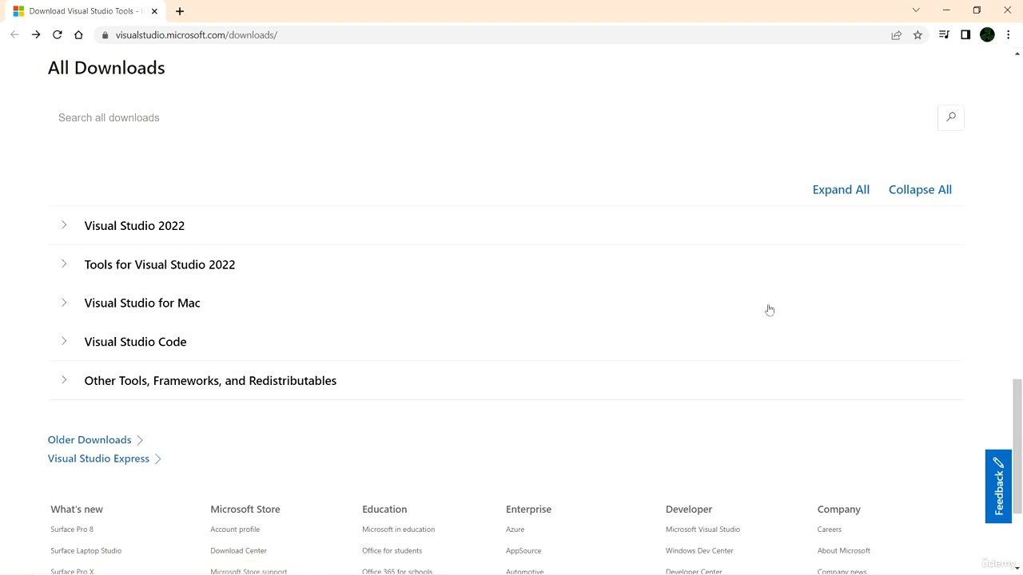
drag(1018, 436, 1018, 112)
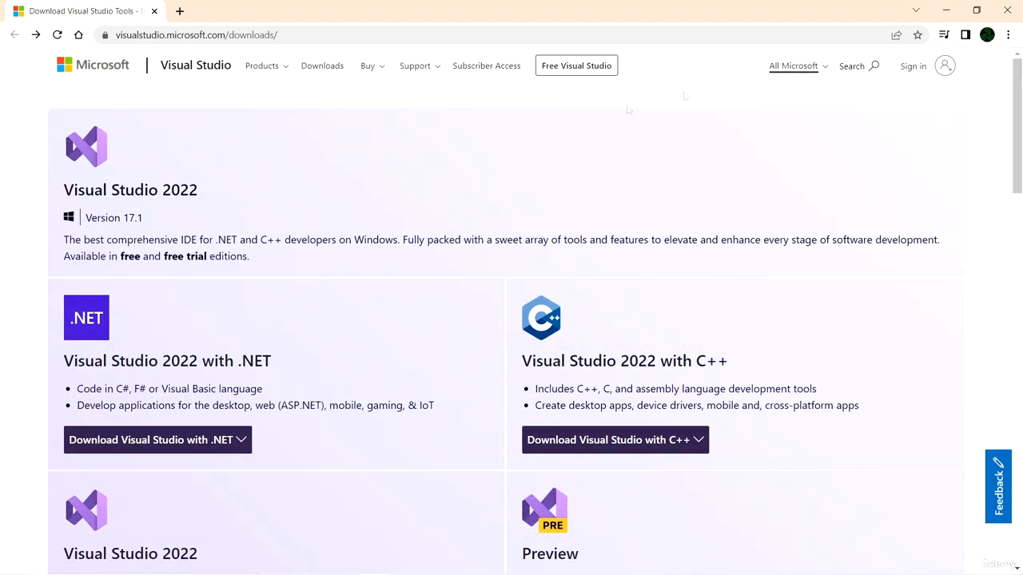
Open the Visual Studio 2022 product page and download the Community 2022 edition.
click(153, 192)
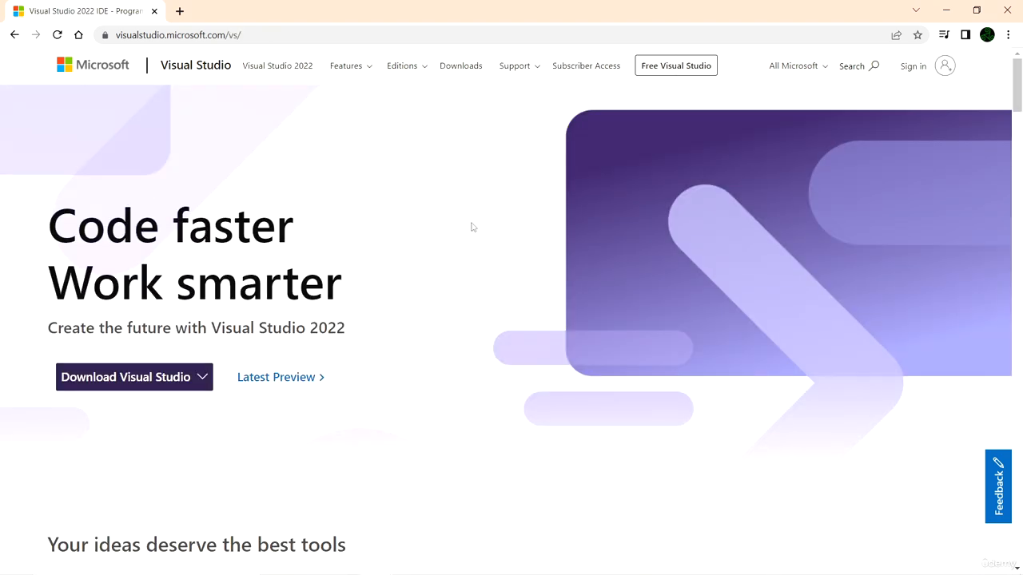
click(102, 372)
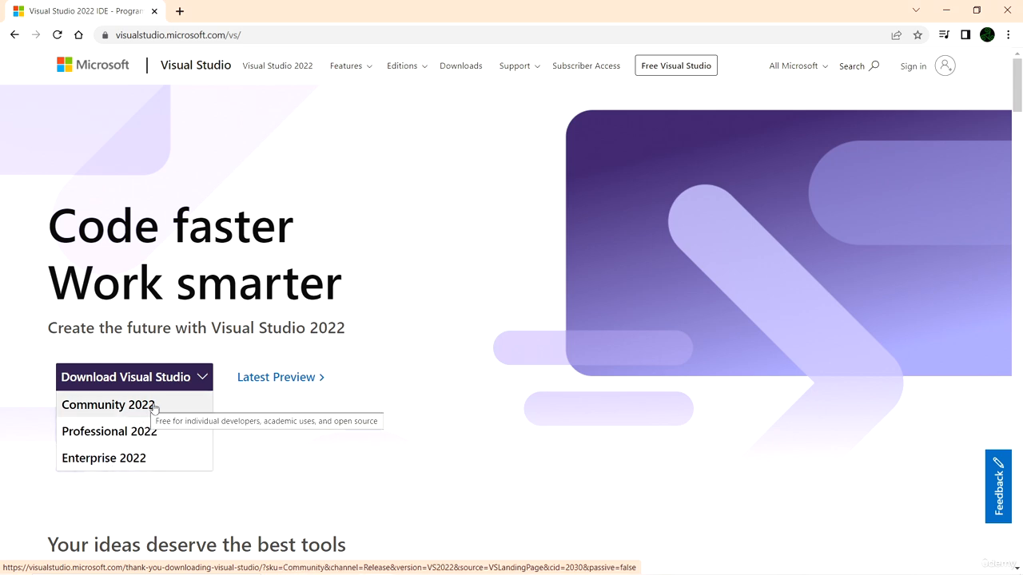
click(128, 406)
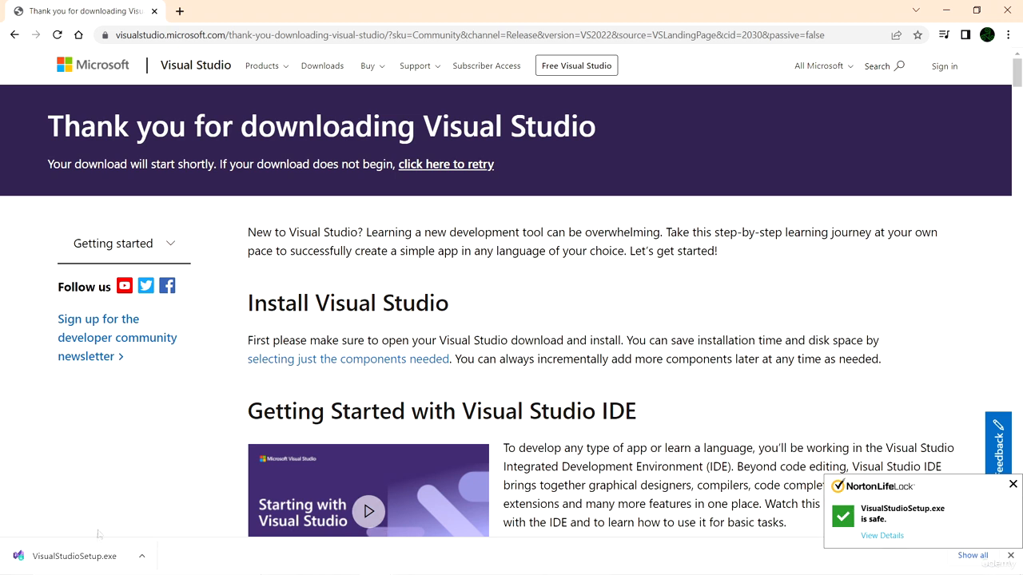
Run the downloaded VisualStudioSetup.exe, continue to the workload selection and clear the browser out of the way.
click(88, 557)
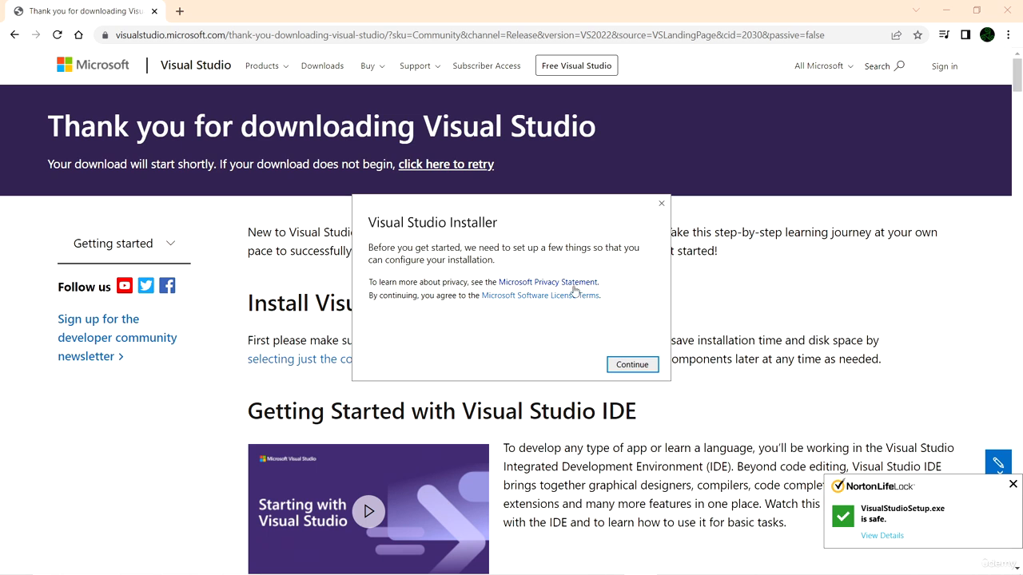
click(633, 365)
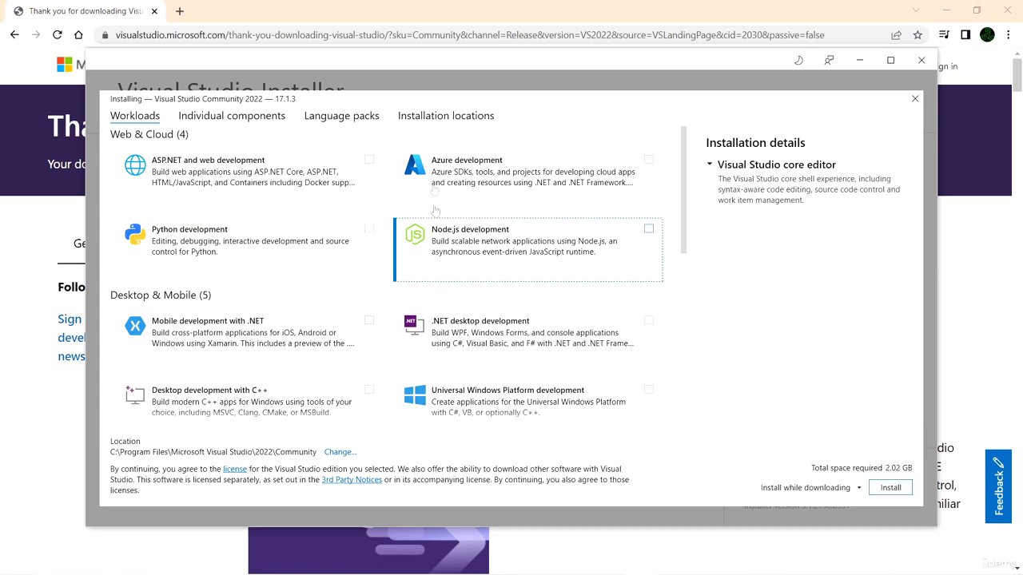
click(949, 10)
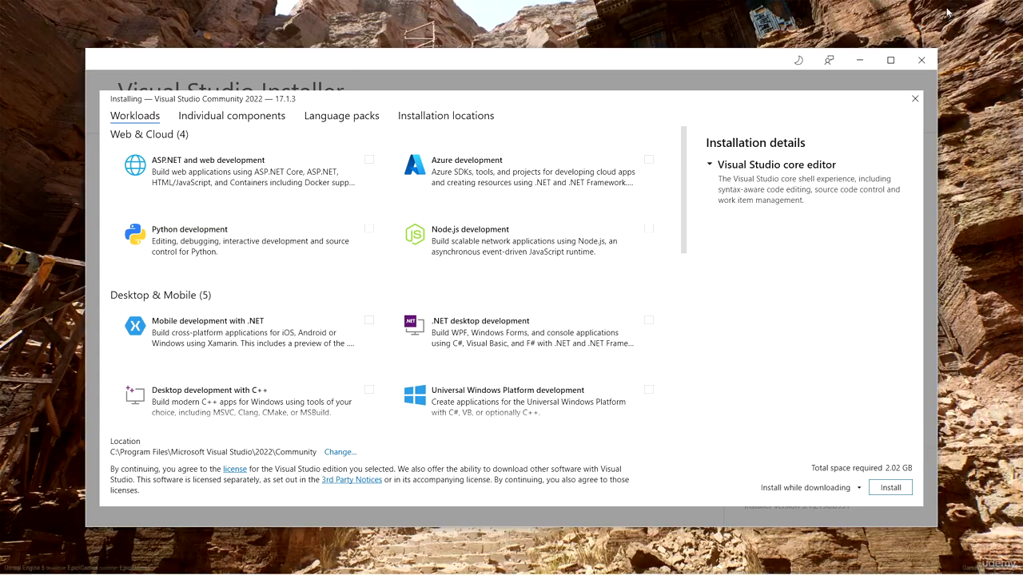
mouse_move(644, 64)
mouse_down()
mouse_move(667, 222)
mouse_move(686, 230)
mouse_move(688, 94)
mouse_move(646, 51)
mouse_move(630, 54)
mouse_up()
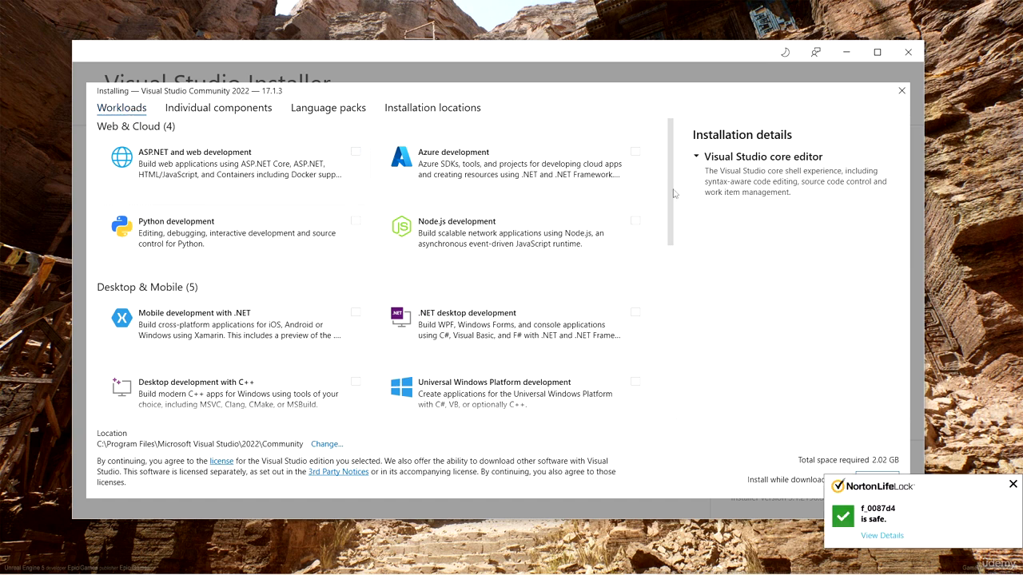
Select the Desktop development with C++ and .NET desktop development workloads for installation.
drag(671, 206, 674, 258)
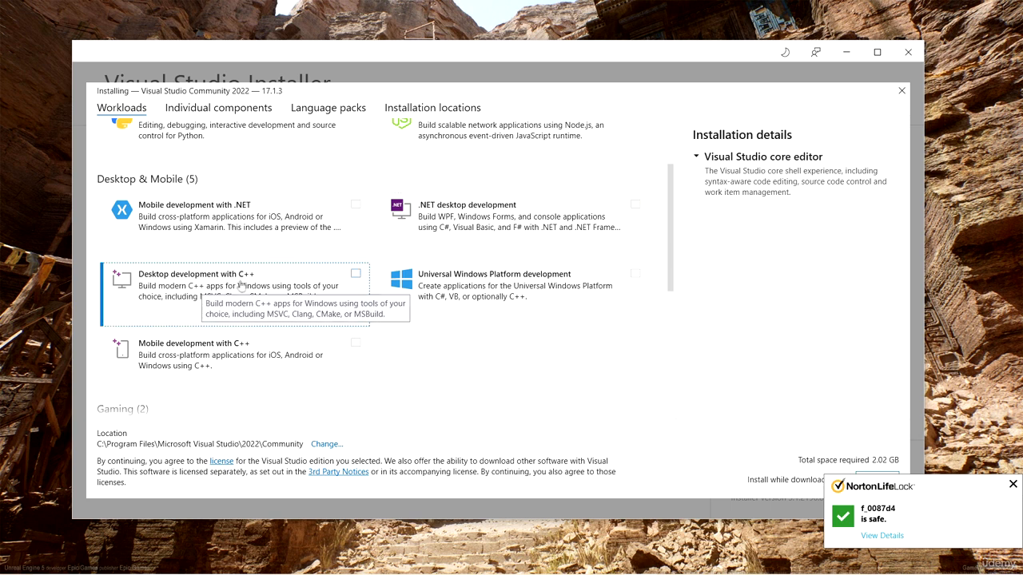
click(355, 274)
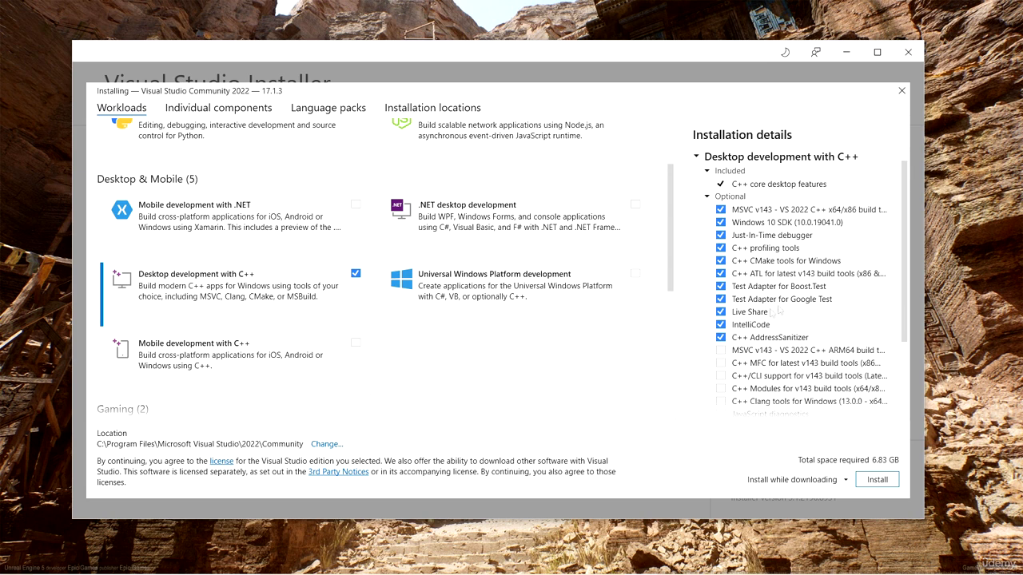
mouse_move(787, 232)
scroll(675, 240, down, 1)
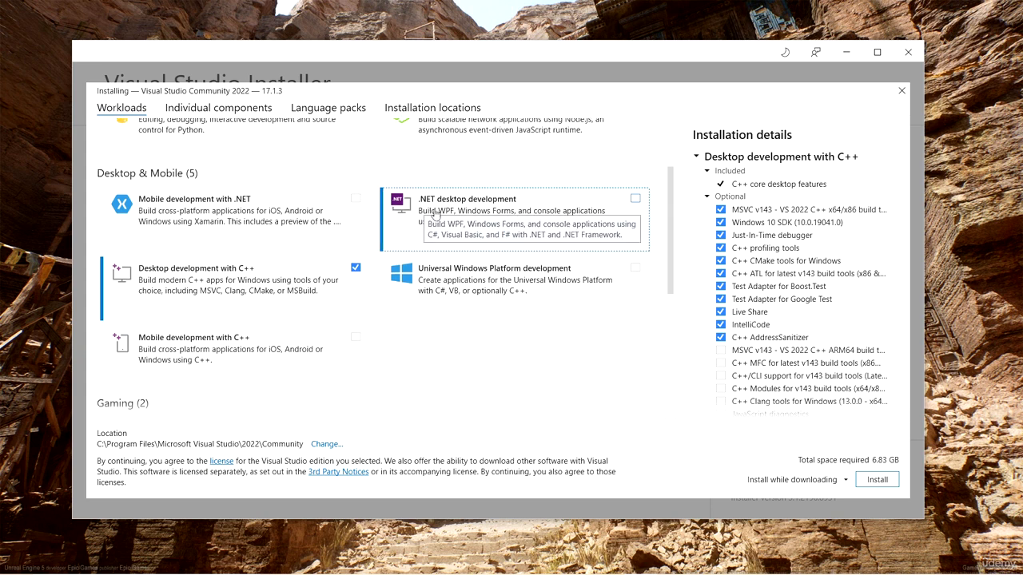
click(635, 201)
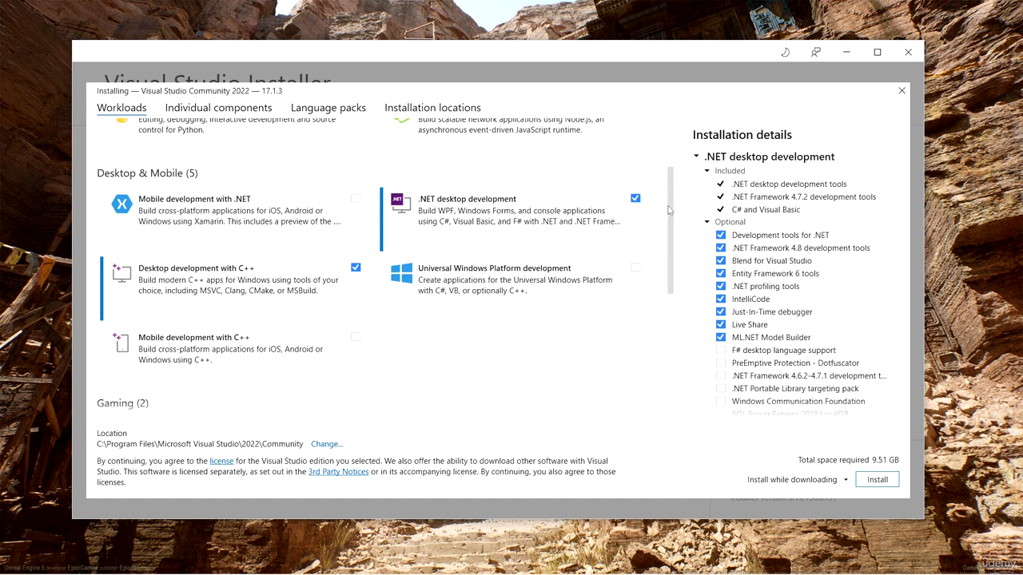
Add the Game development with C++ workload from the Gaming group to the installation.
scroll(668, 209, down, 4)
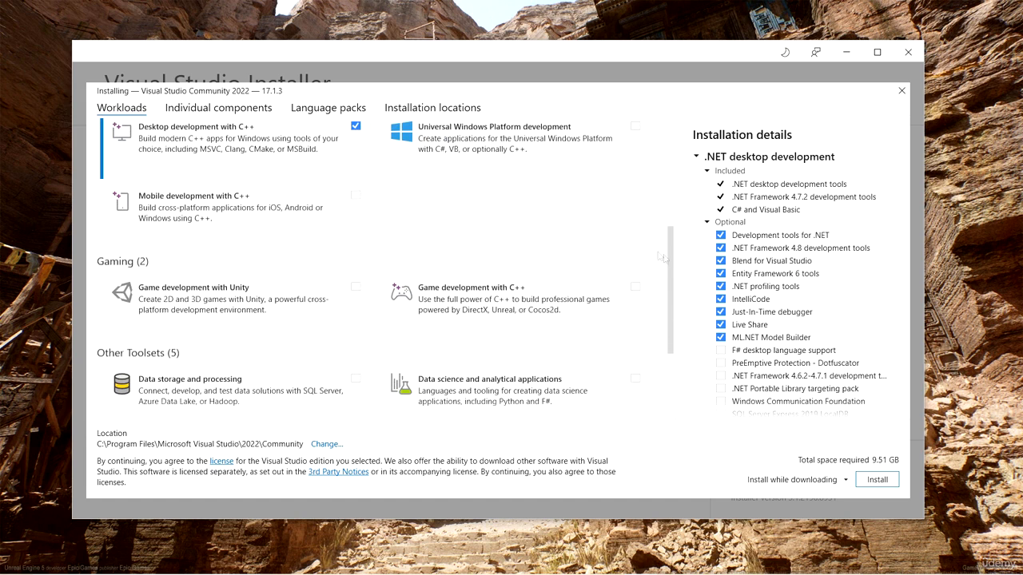
click(484, 299)
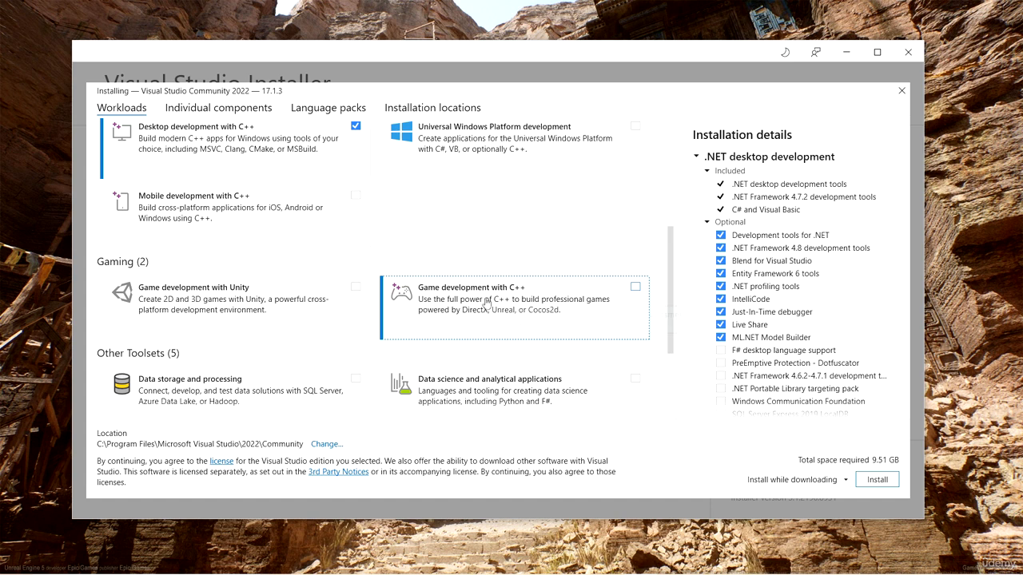
click(635, 288)
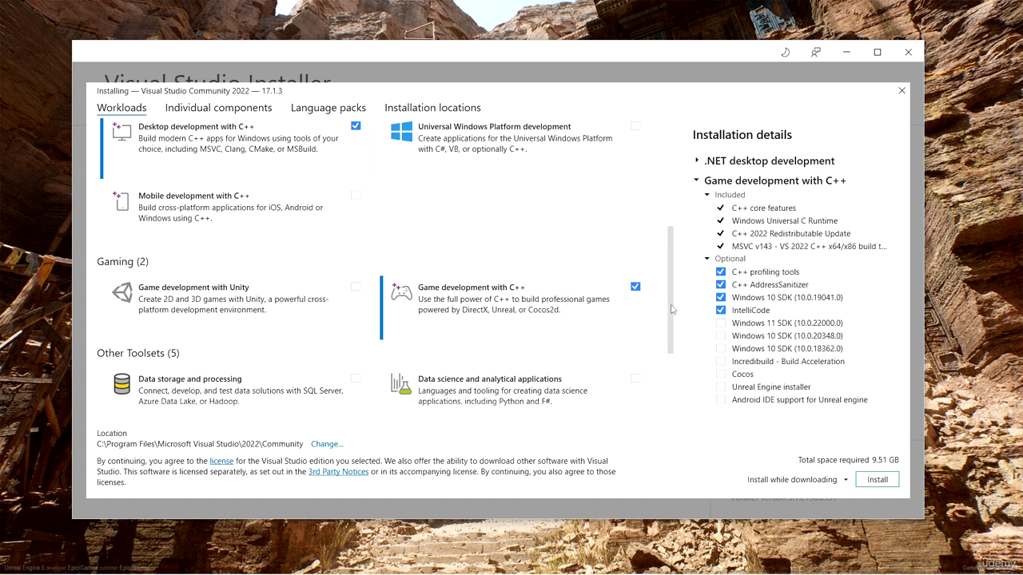
Review the chosen workloads, install Visual Studio Community 2022 and dismiss the completion notice.
scroll(673, 288, up, 1)
scroll(673, 288, up, 2)
scroll(677, 275, down, 1)
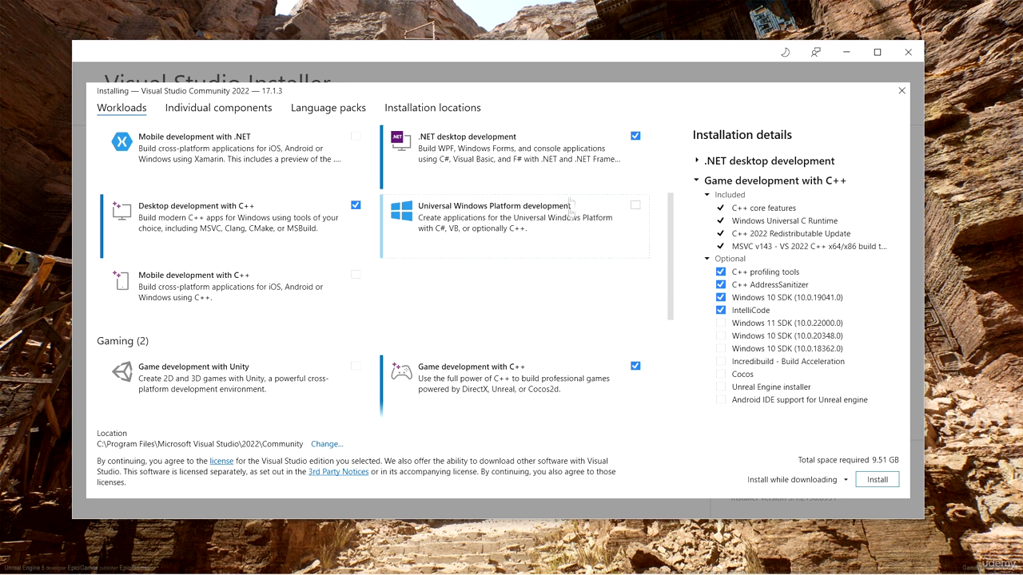
click(898, 481)
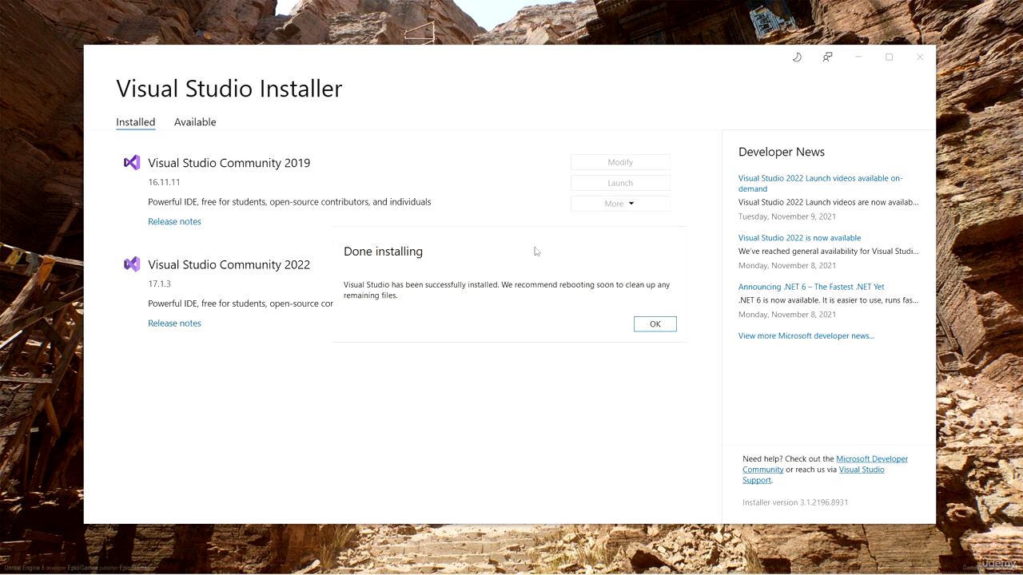
click(654, 326)
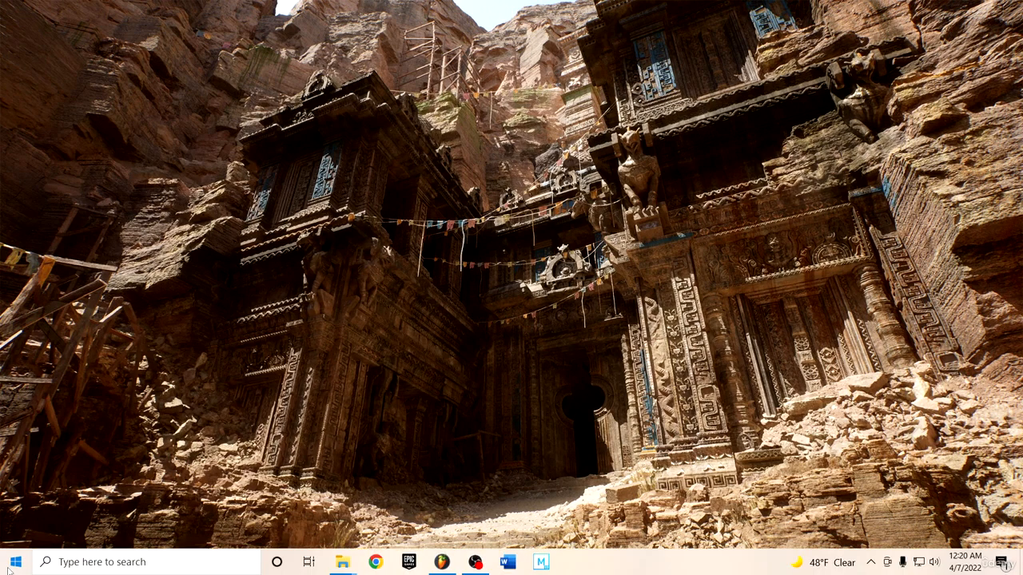
Search Windows for "vis", open Visual Studio Installer and launch Visual Studio Community 2022 from it.
click(11, 566)
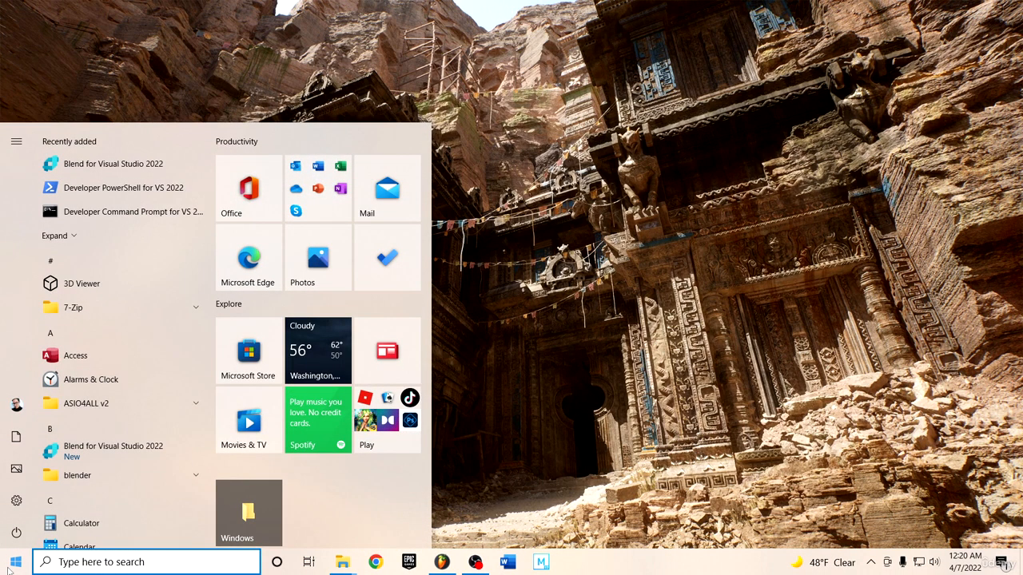
text(vis)
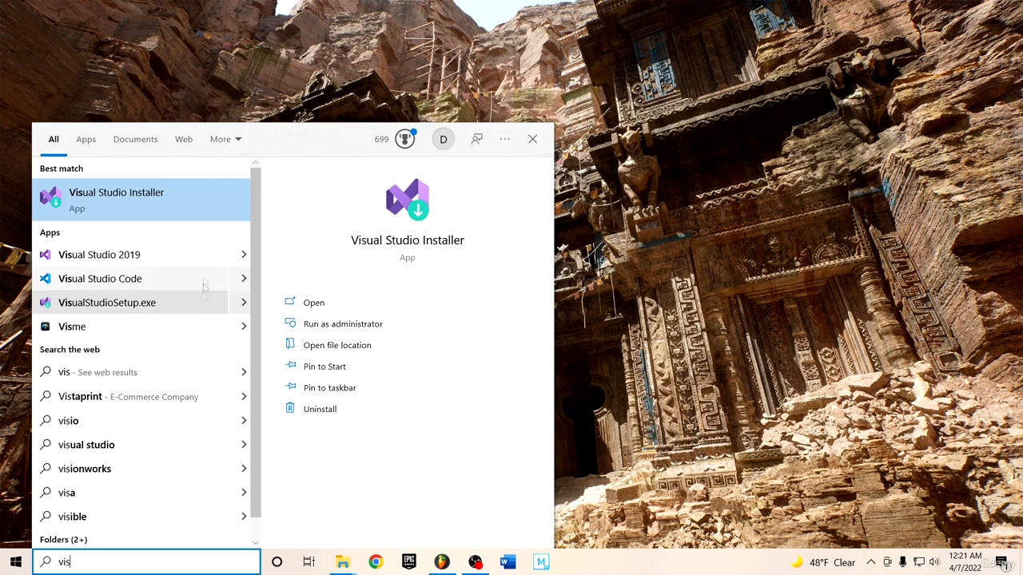
click(130, 196)
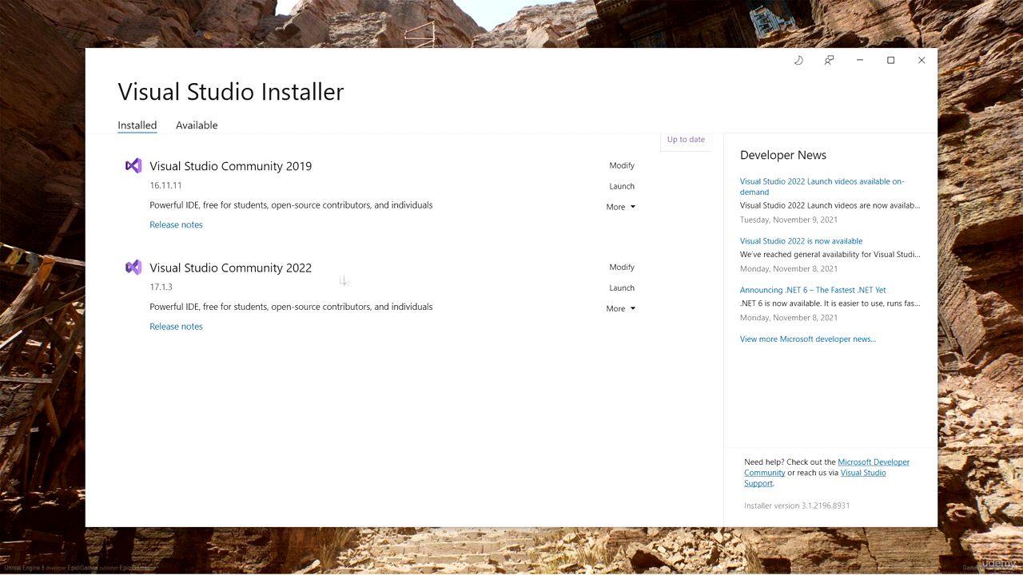
click(642, 293)
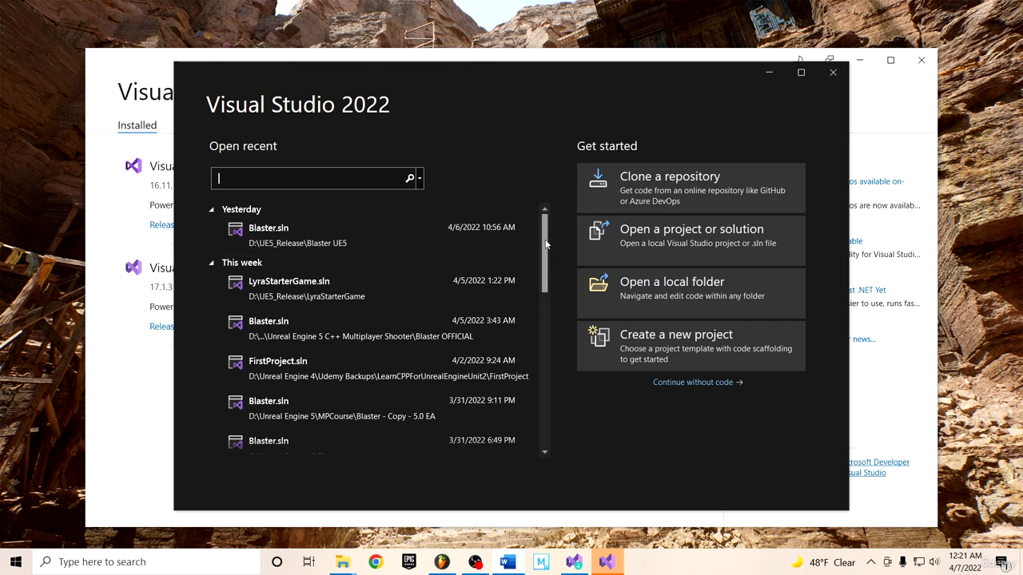
Look through the recent solutions in the start window and continue into Visual Studio without code.
scroll(545, 243, down, 3)
scroll(546, 239, up, 3)
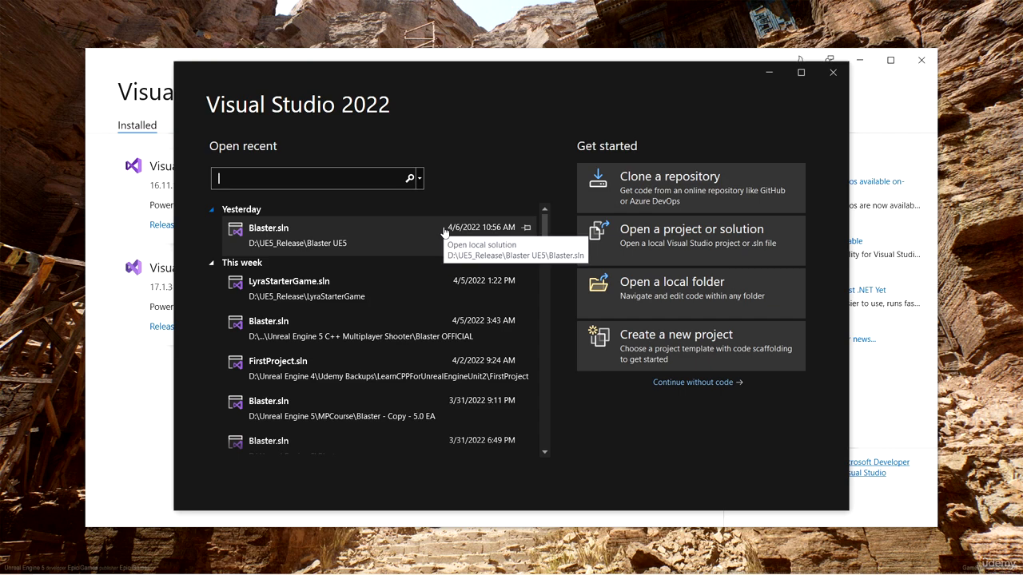
click(692, 382)
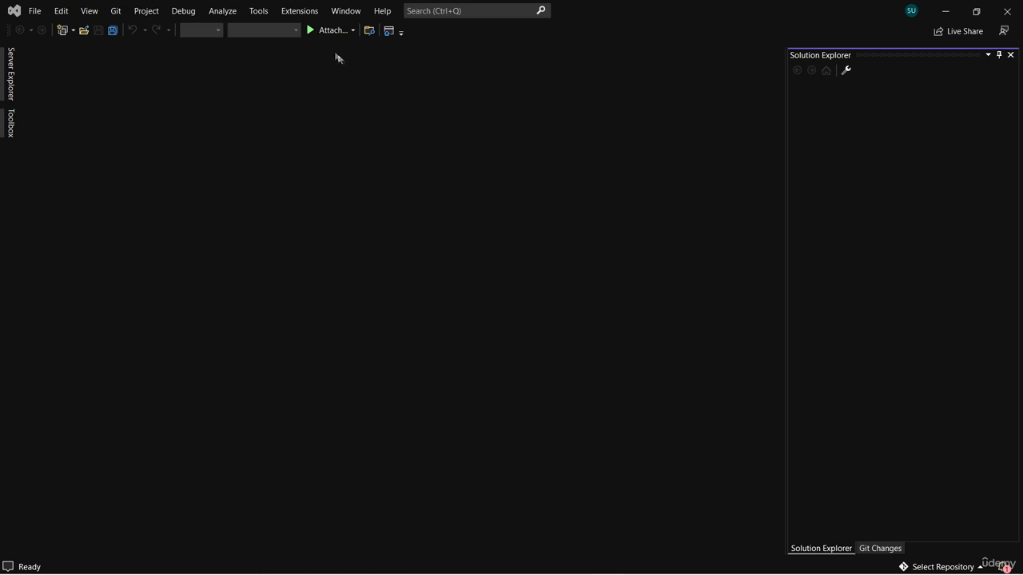
Open the Options dialog at the Environment General settings and look through the available color themes.
click(265, 13)
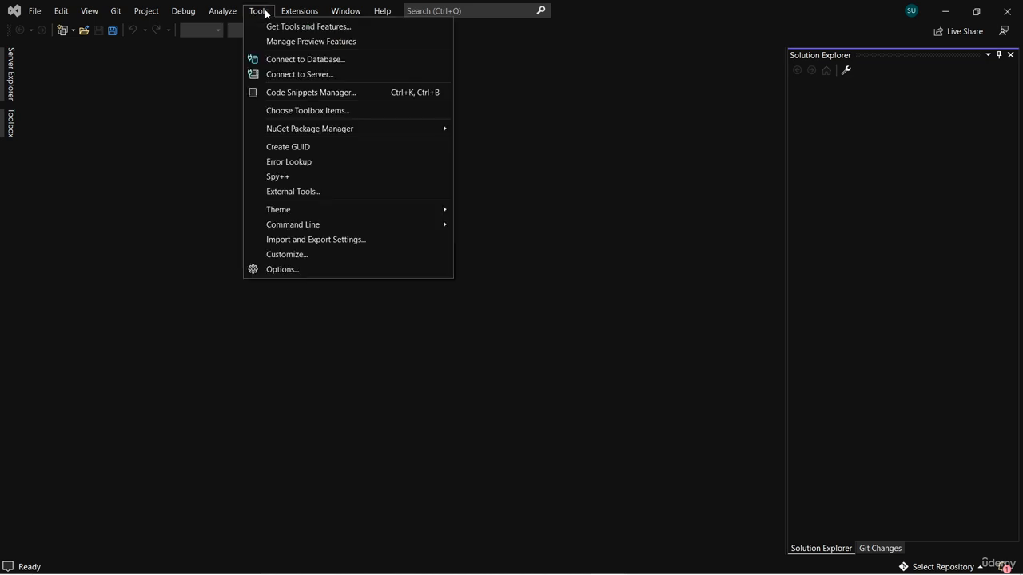
click(347, 270)
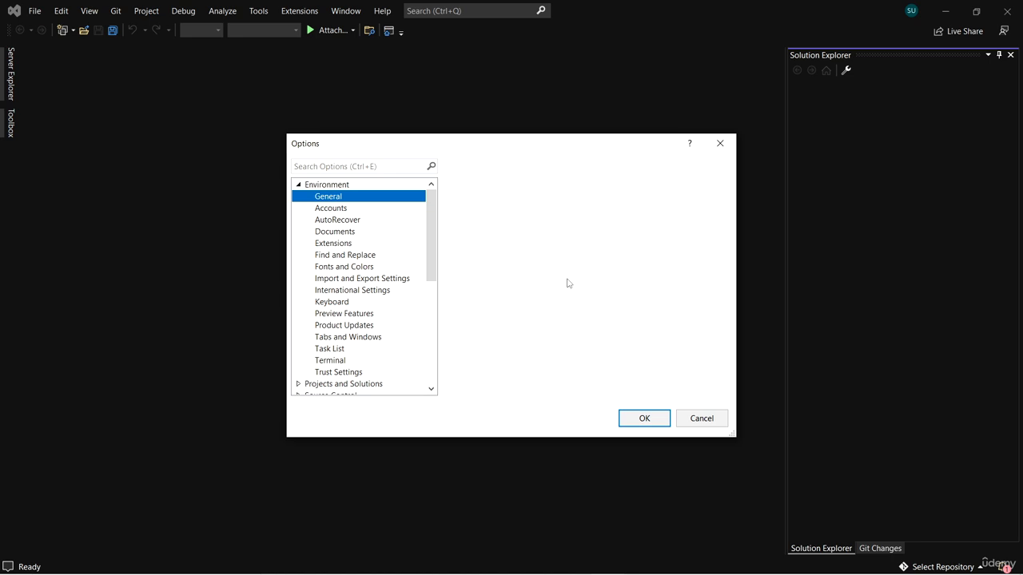
click(299, 185)
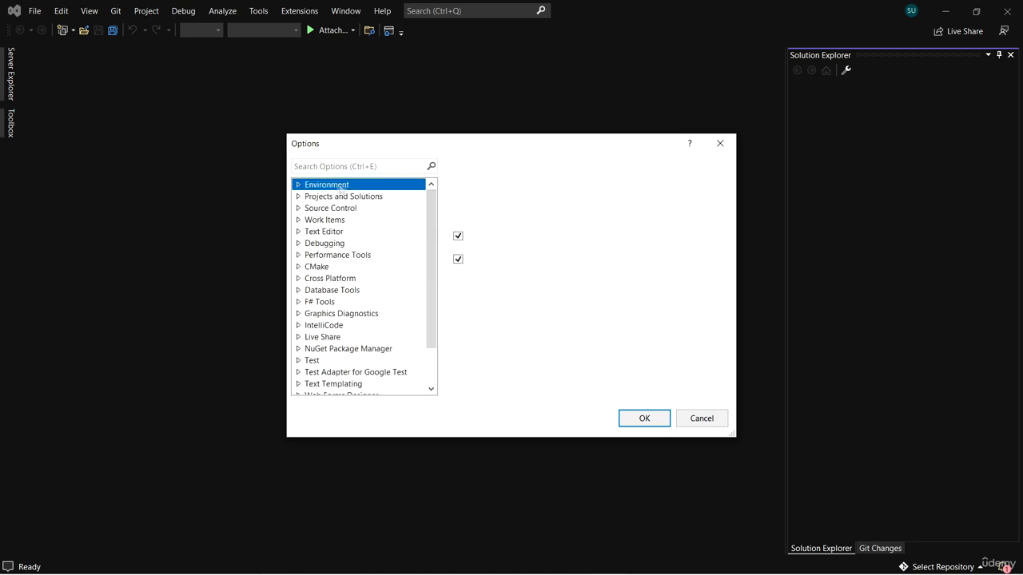
click(299, 184)
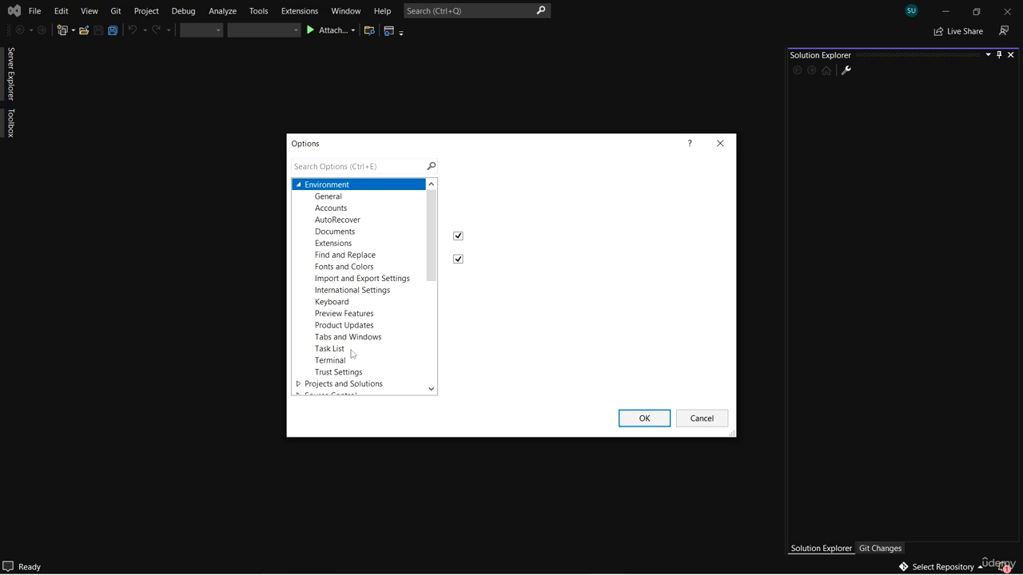
click(338, 200)
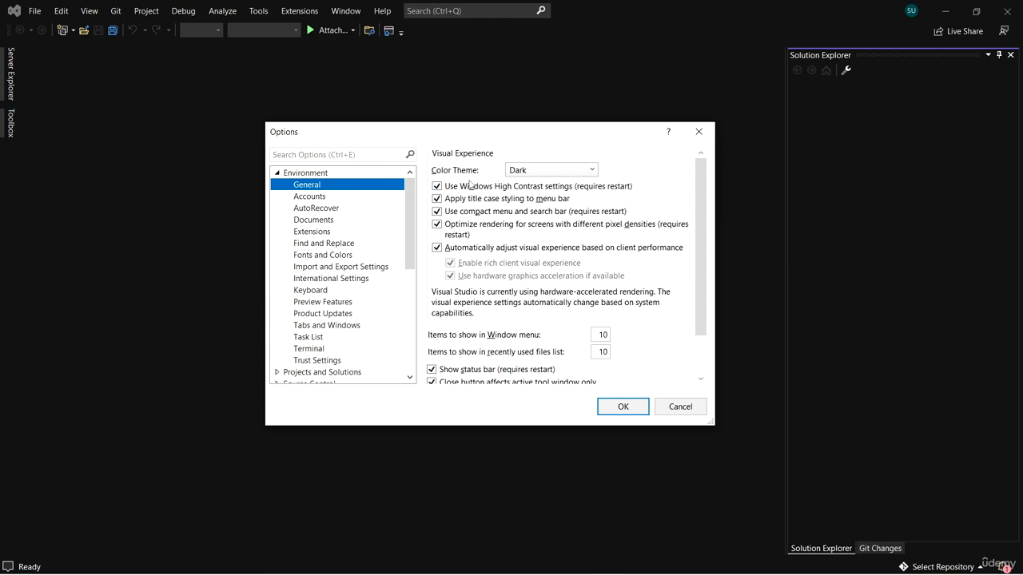
click(573, 170)
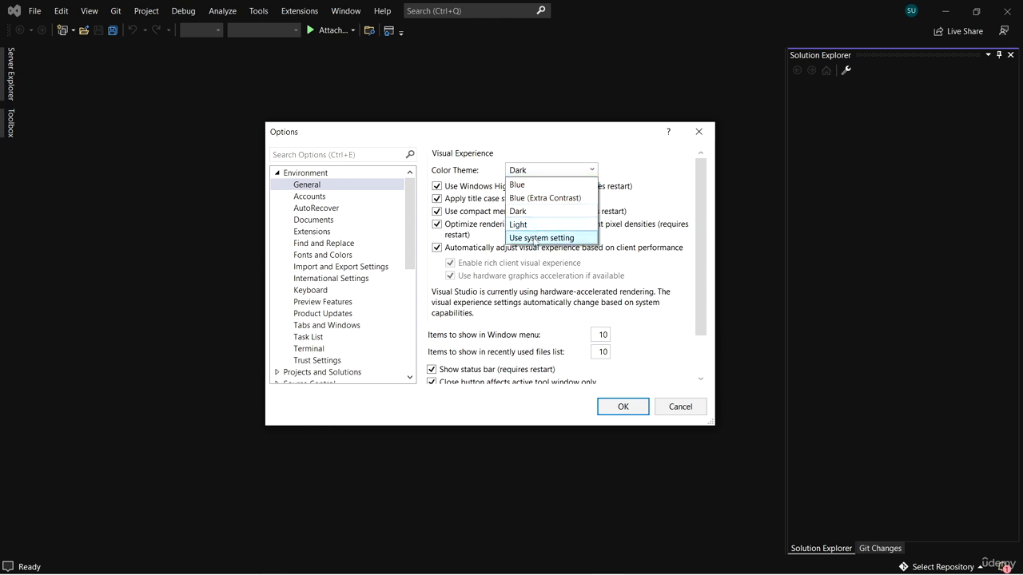
click(529, 169)
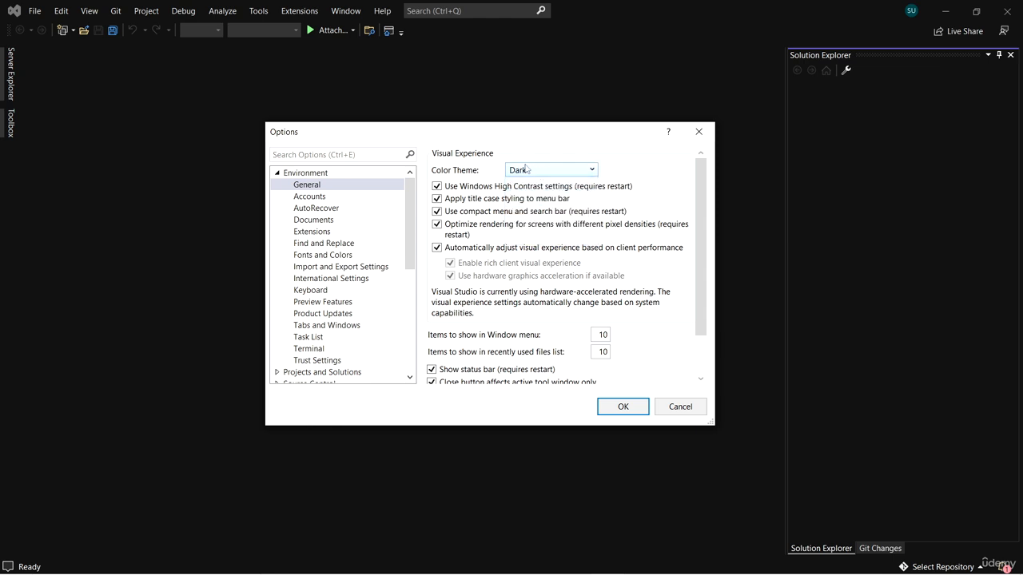
drag(533, 138, 533, 121)
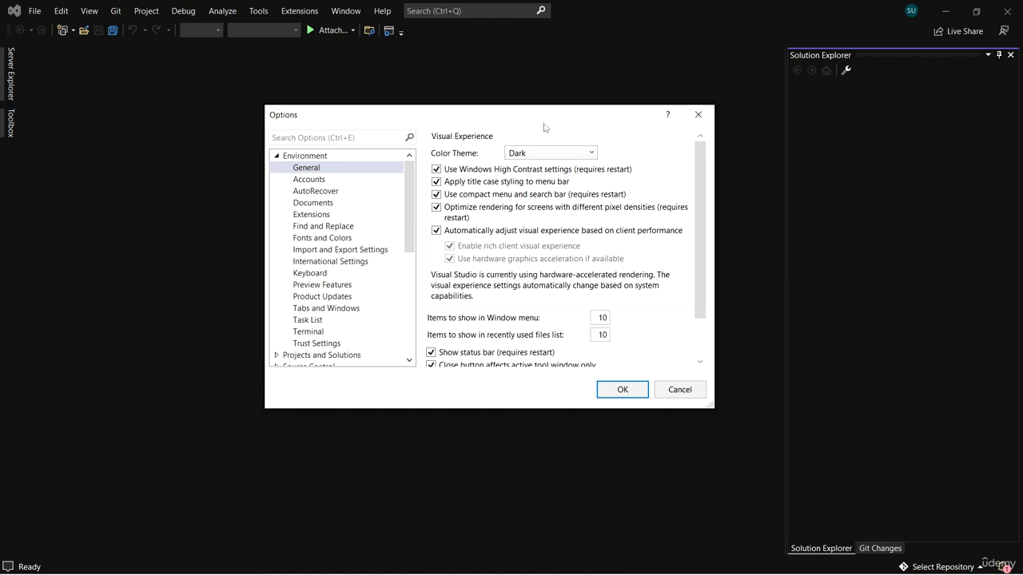
drag(544, 130, 541, 124)
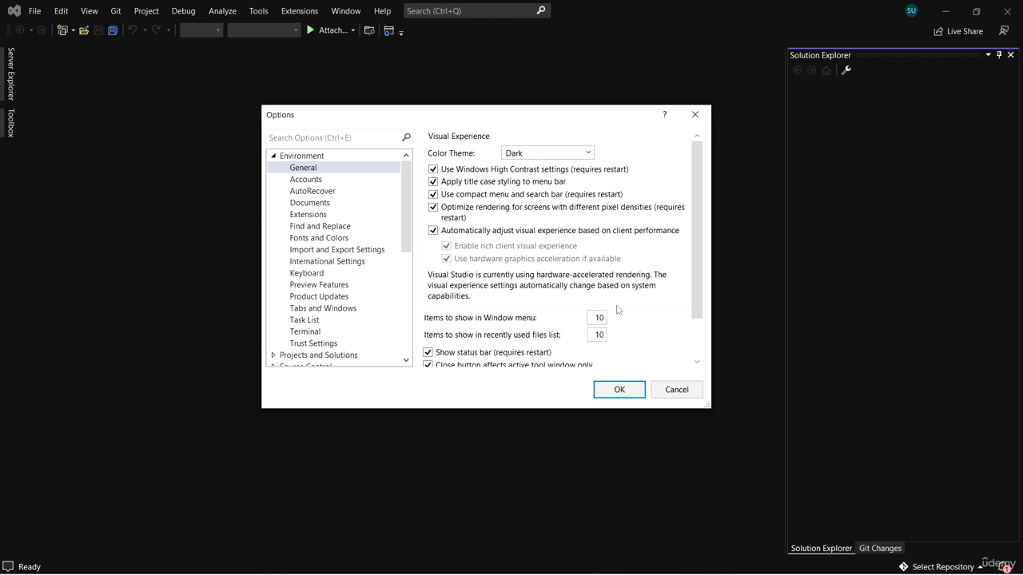
drag(552, 118, 548, 122)
Turn off "Always show Error List if build finishes with errors" in the Projects and Solutions General options.
click(276, 161)
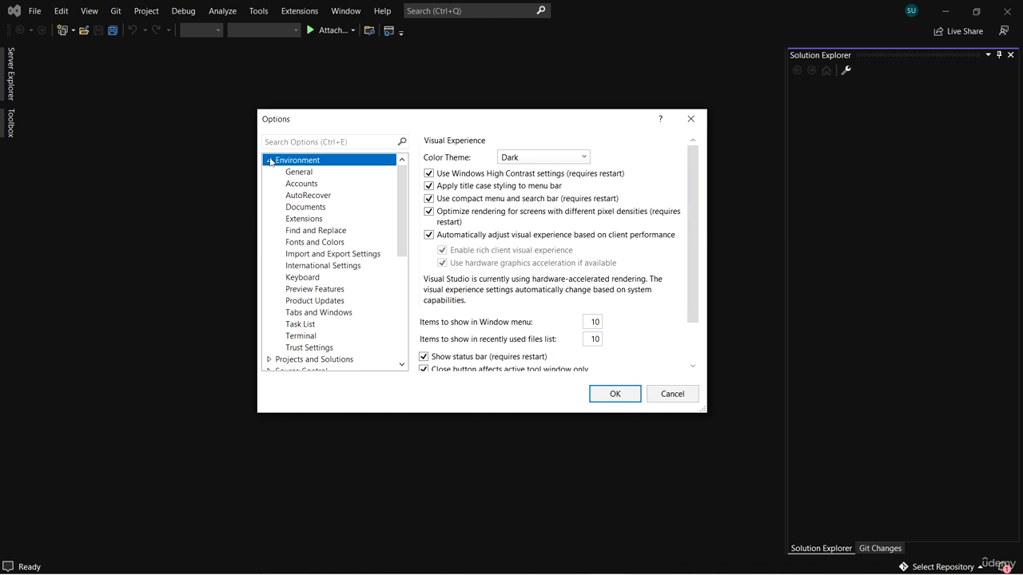
click(270, 161)
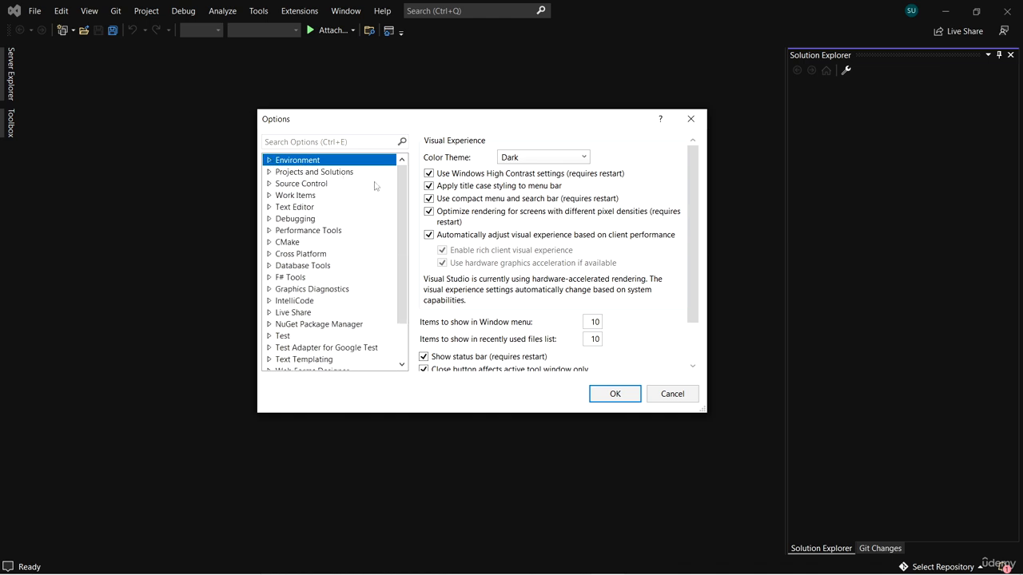
click(269, 172)
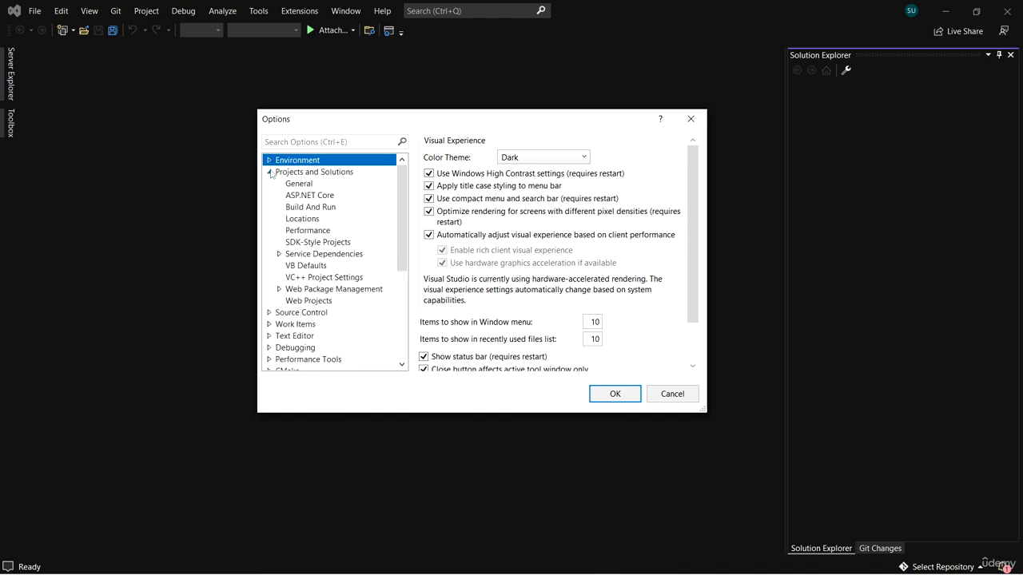
click(313, 184)
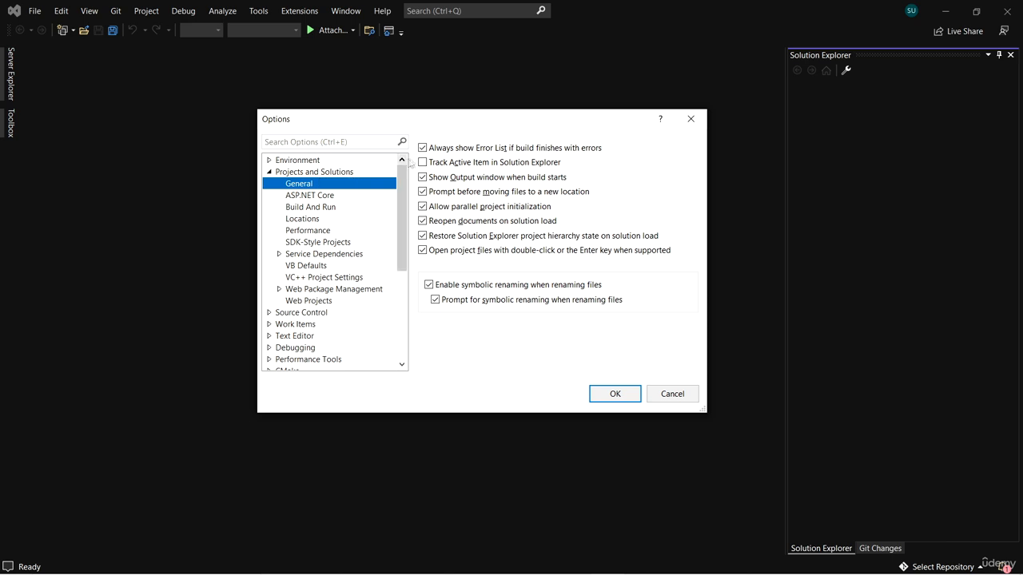
click(424, 149)
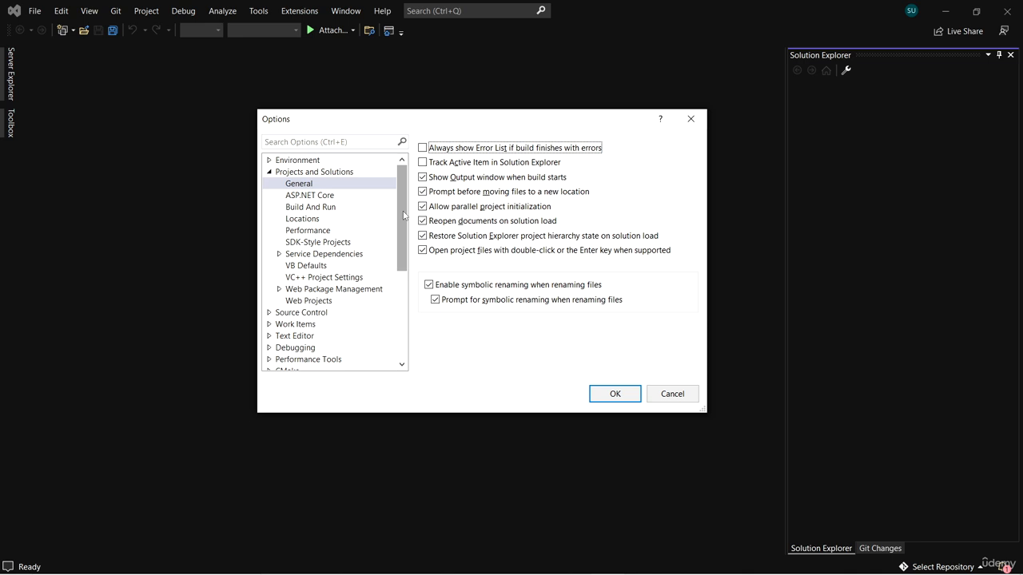
click(327, 186)
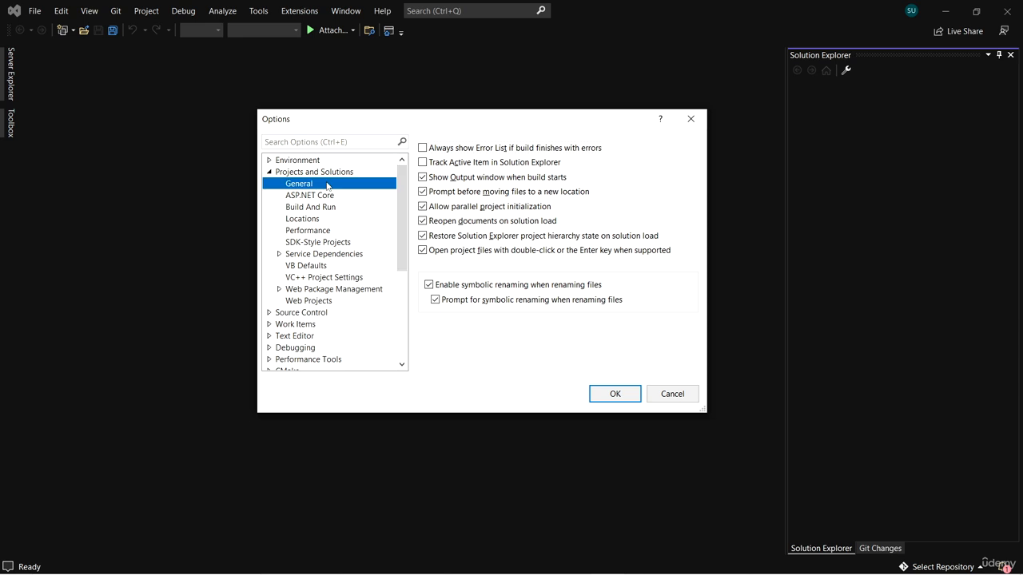
Enable map mode for the vertical scroll bar in the Text Editor options for all languages.
click(269, 172)
click(269, 207)
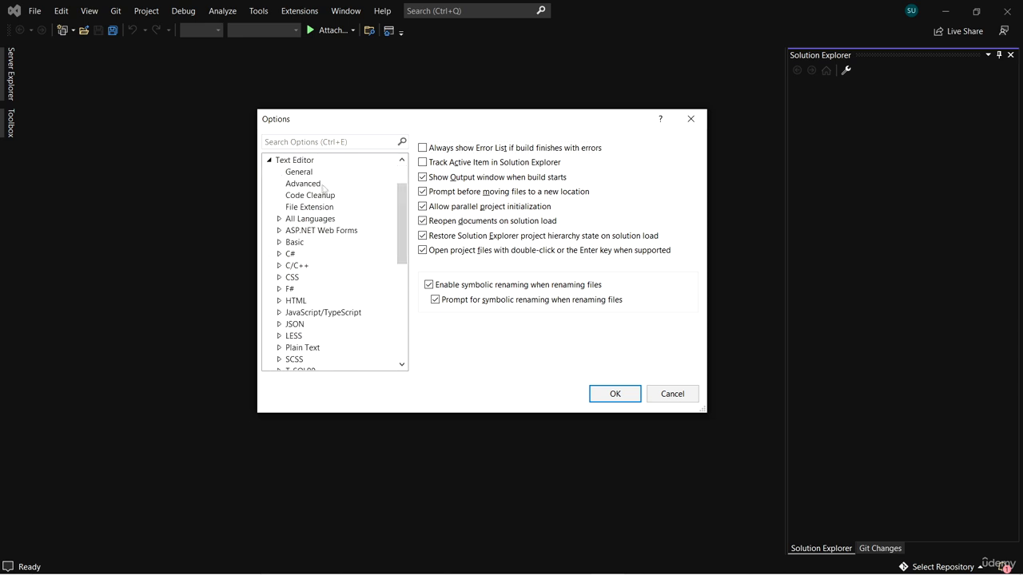
click(279, 219)
click(322, 242)
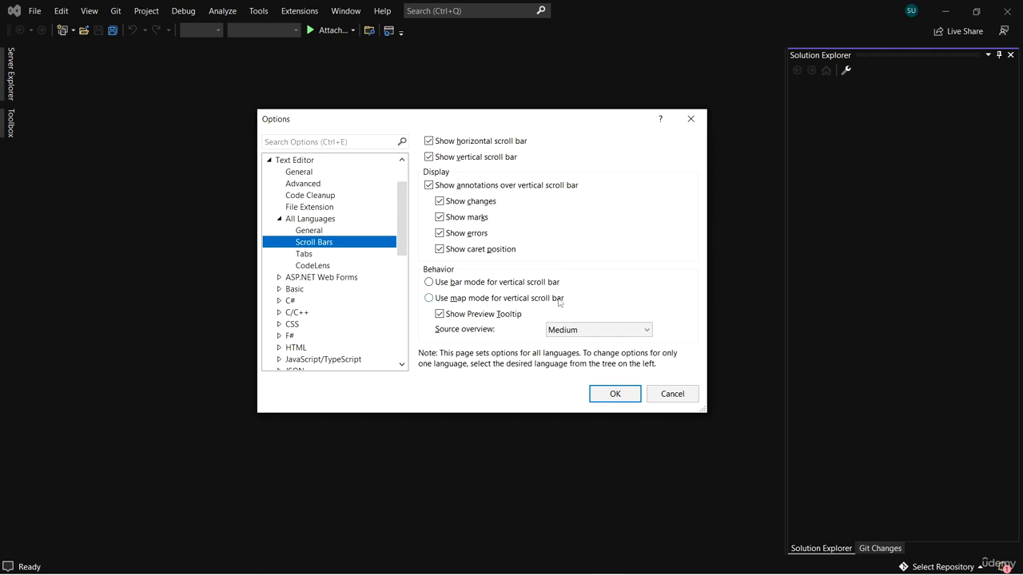
click(432, 301)
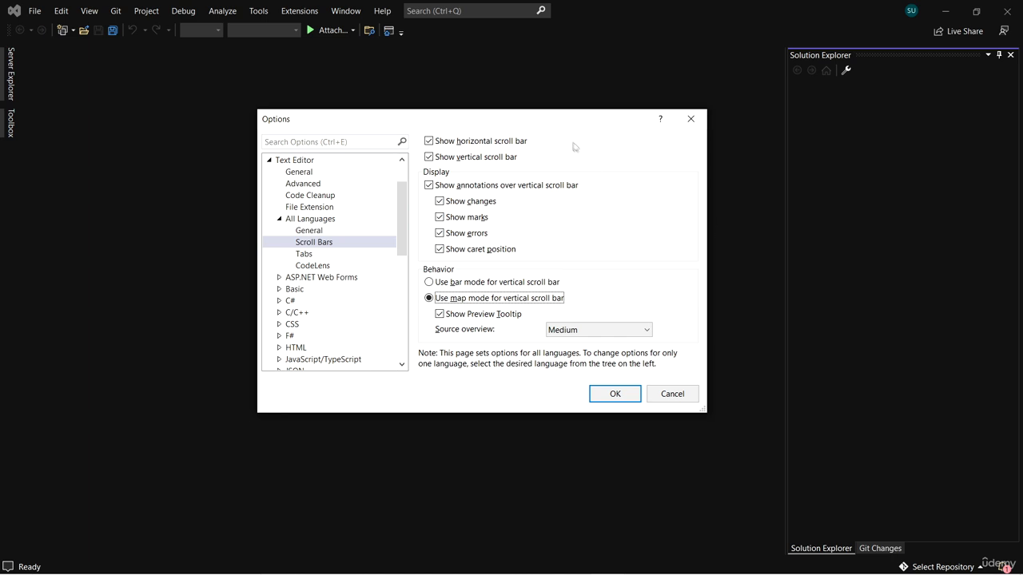
drag(561, 125, 556, 116)
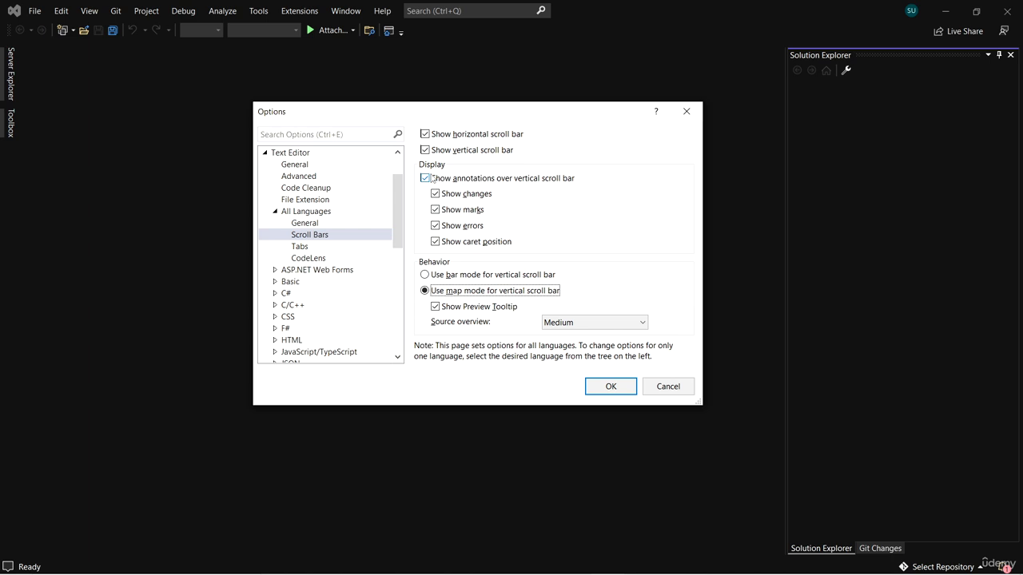
Set Hide External Dependencies Folders to True in the advanced C/C++ text editor options.
click(307, 156)
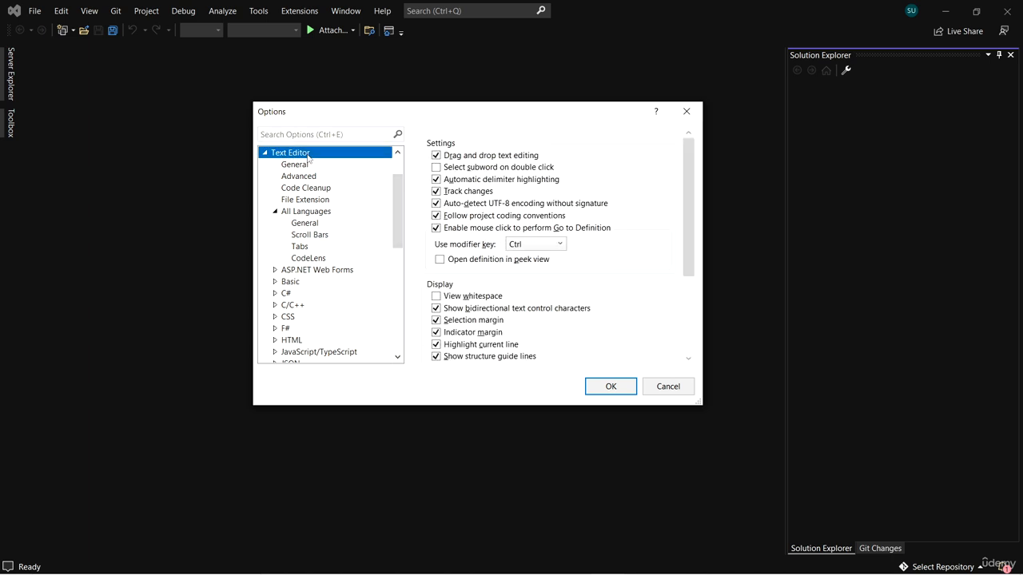
click(276, 212)
click(276, 259)
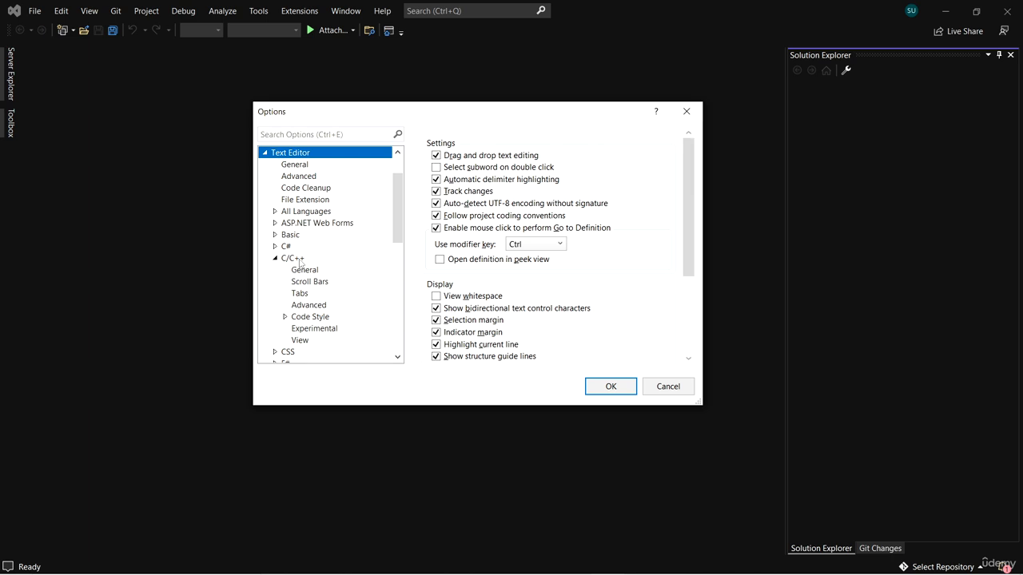
click(322, 305)
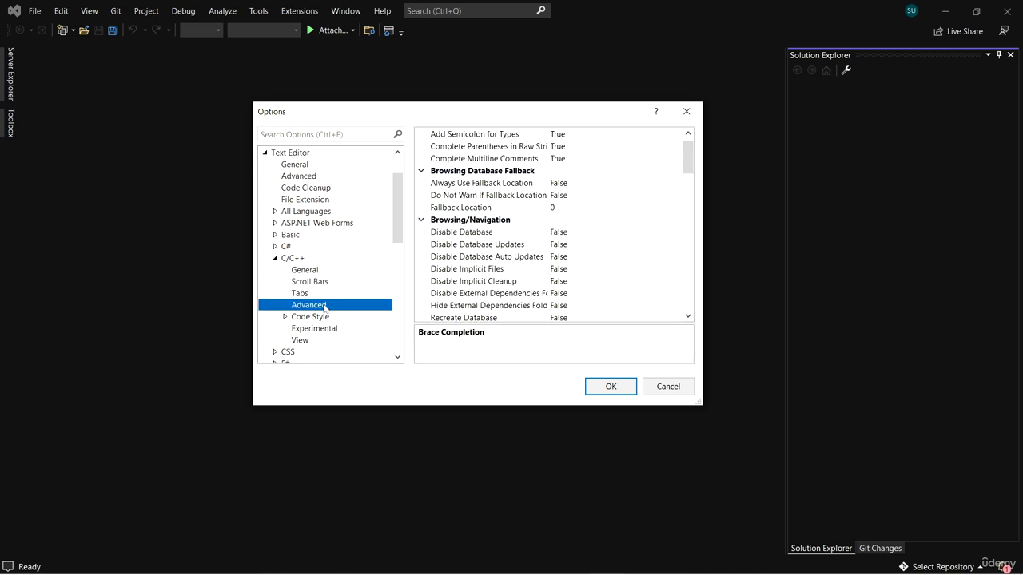
scroll(563, 168, down, 2)
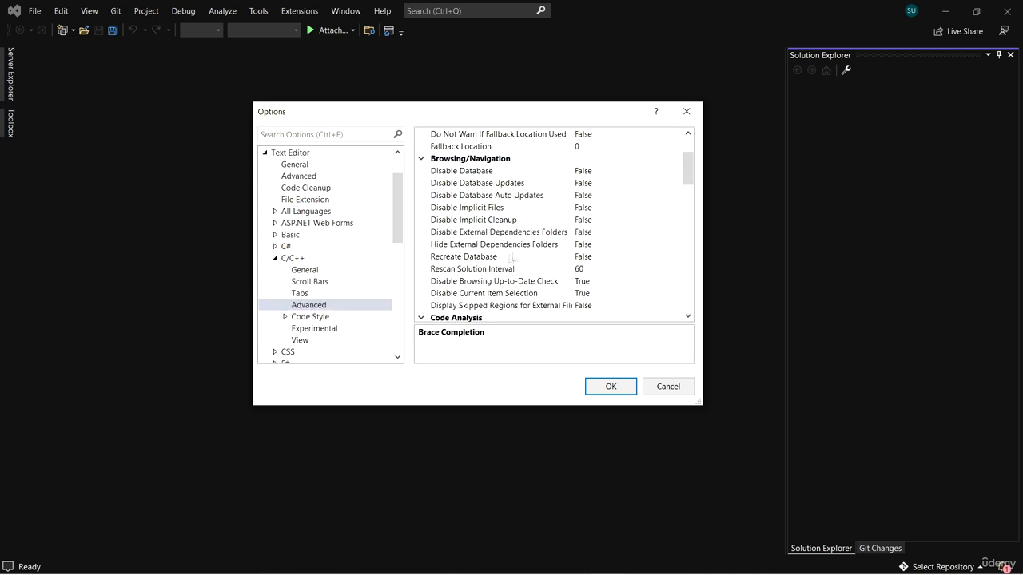
click(588, 247)
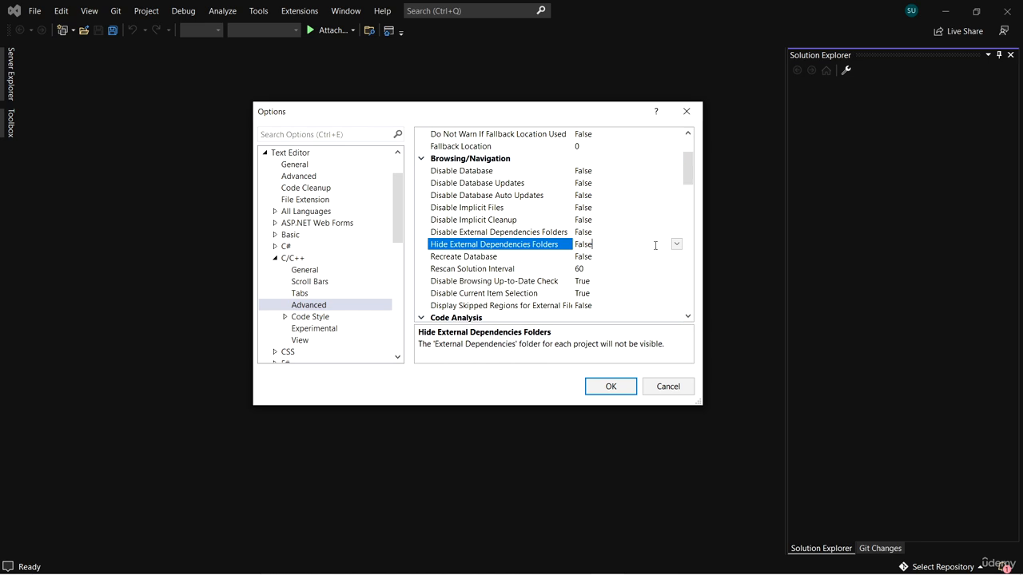
click(676, 244)
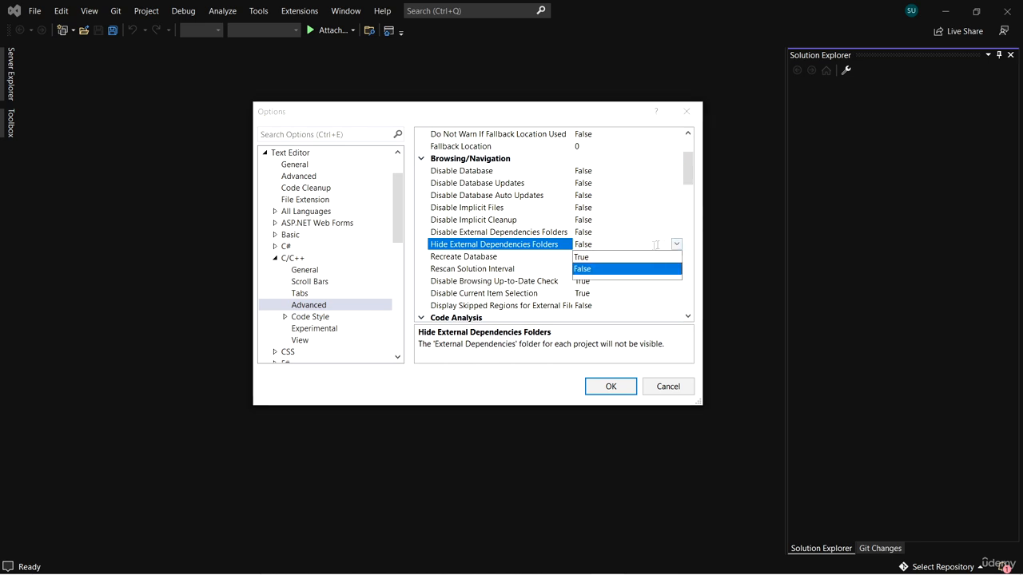
click(596, 258)
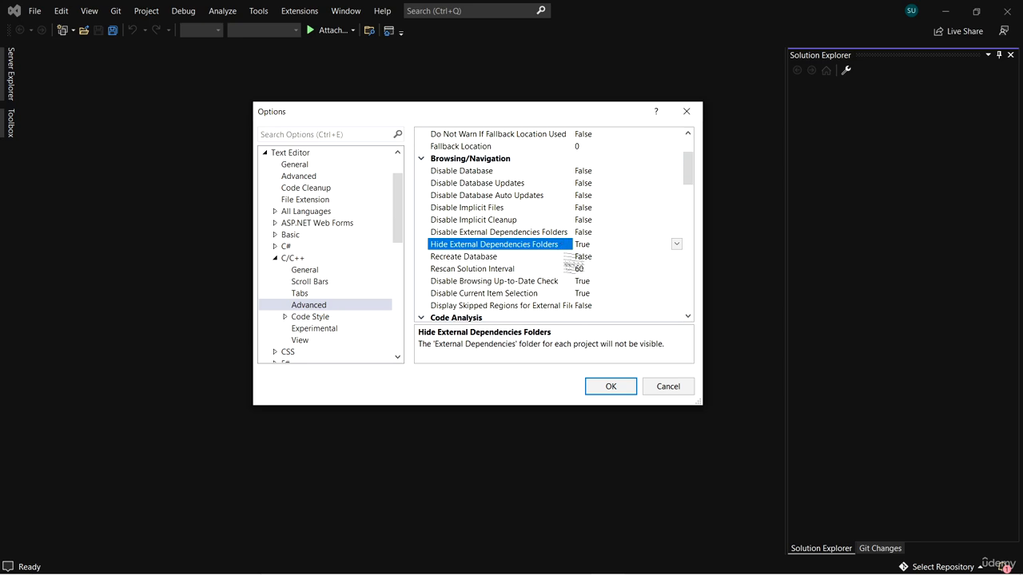
Examine the IntelliSense group of the advanced C/C++ options, including the Disable IntelliSense setting.
drag(690, 174, 697, 215)
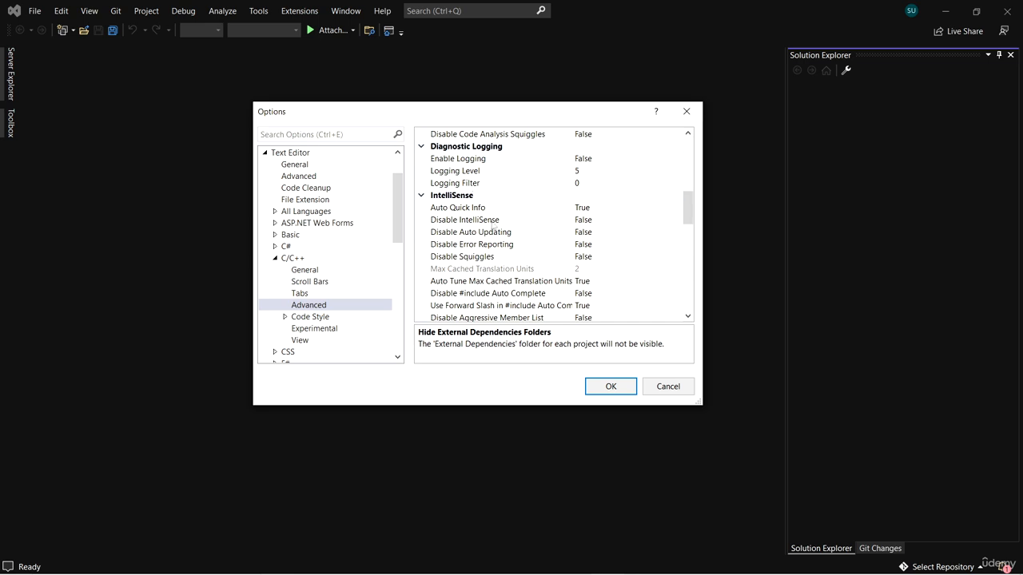
click(601, 221)
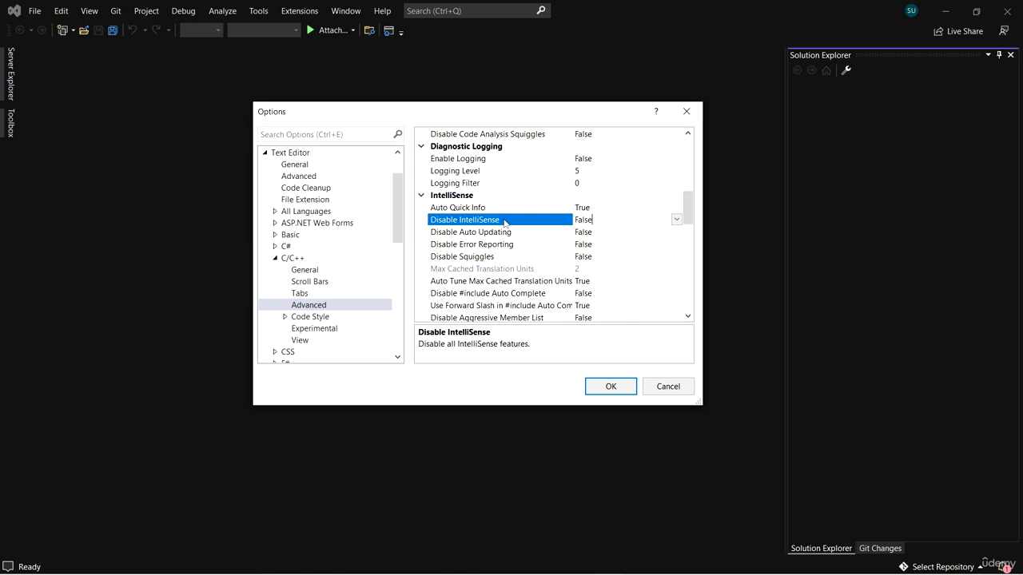
drag(690, 207, 693, 210)
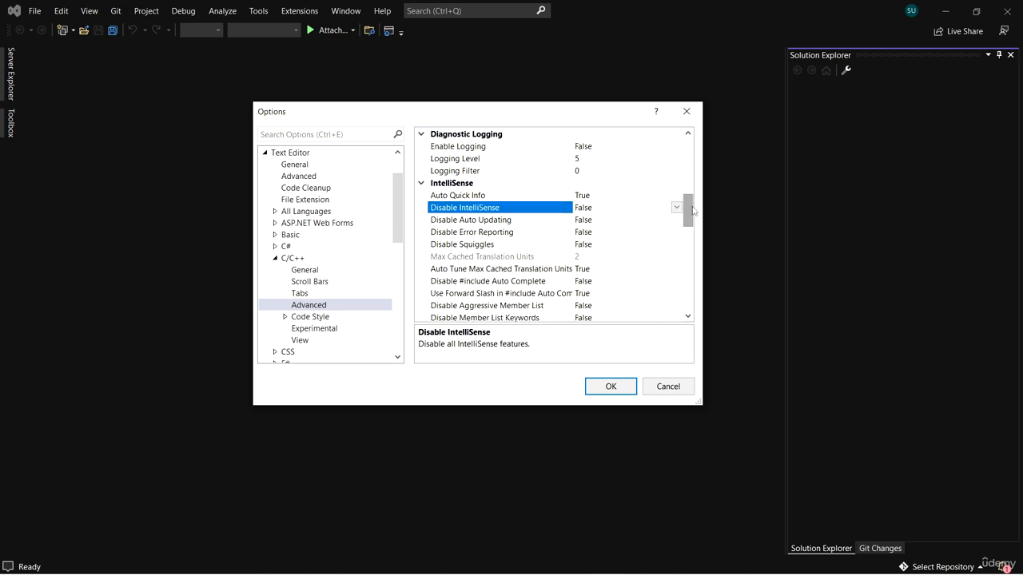
mouse_move(693, 210)
mouse_down()
mouse_move(700, 250)
mouse_move(697, 216)
mouse_up()
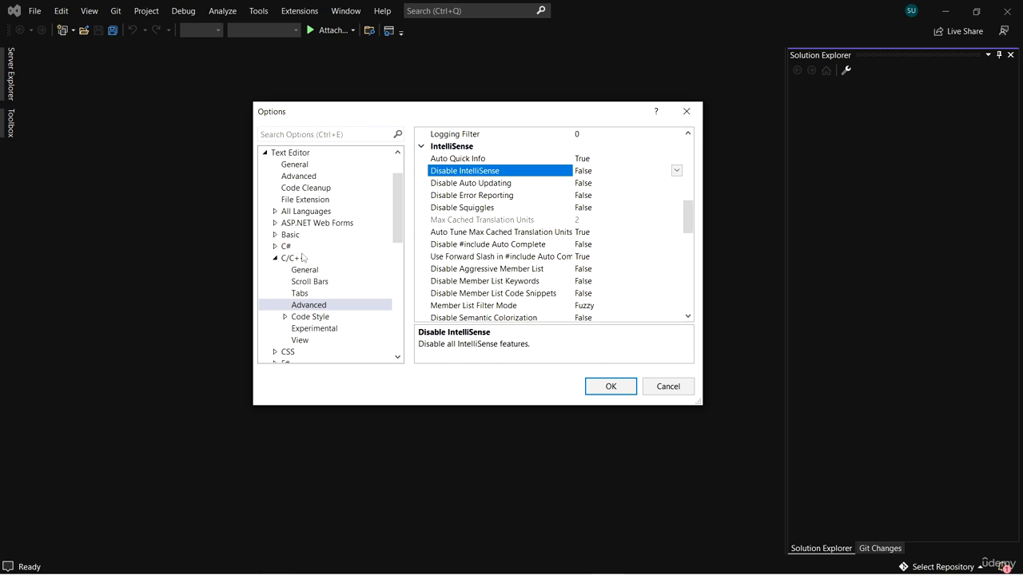
Set Show Inactive Blocks to False in the C/C++ View options.
click(310, 343)
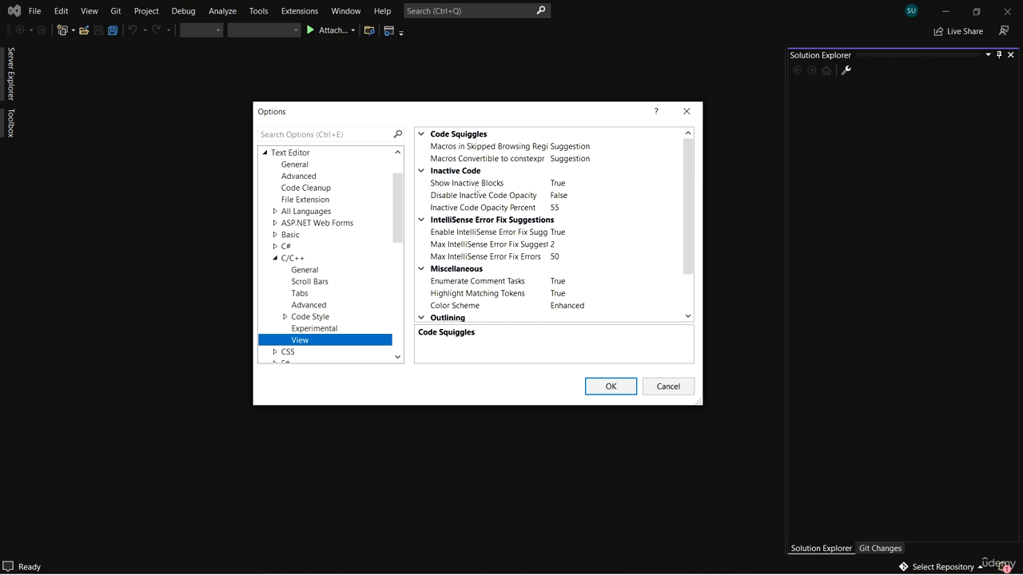
click(590, 184)
click(676, 183)
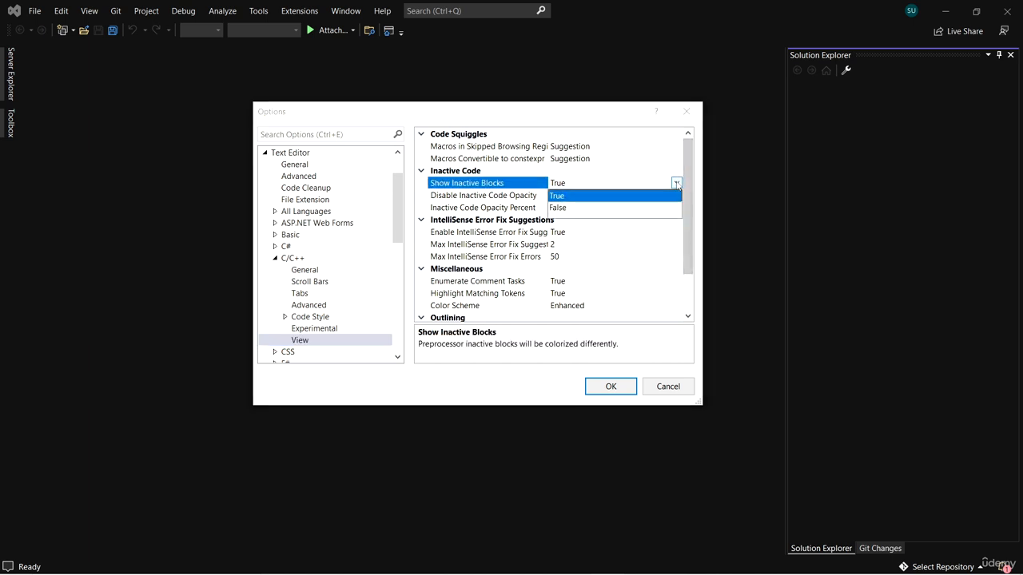
click(578, 207)
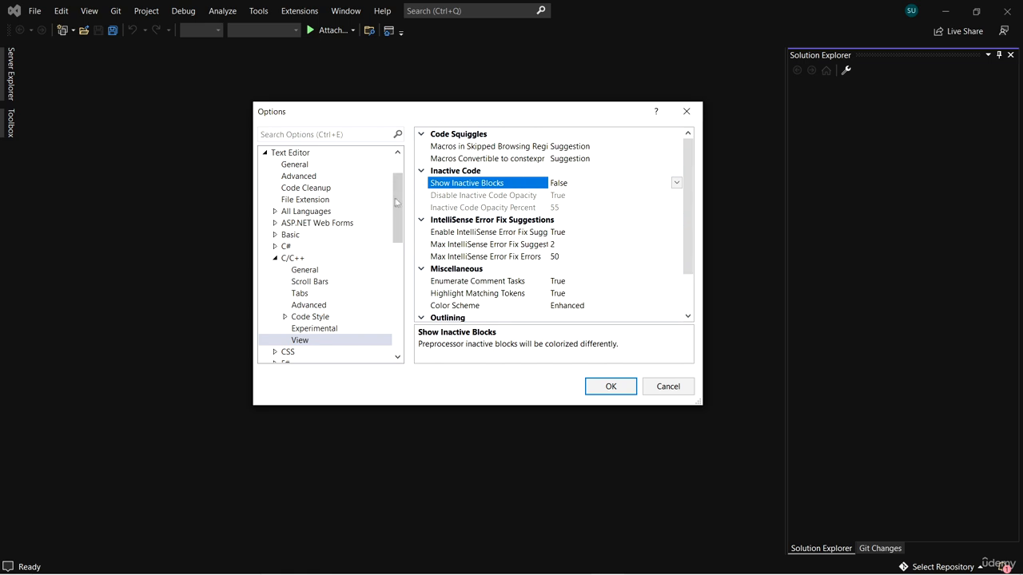
Turn off Enable Edit and Continue and Hot Reload in the general Debugging options and accept the options.
drag(403, 185, 408, 173)
click(265, 199)
click(267, 213)
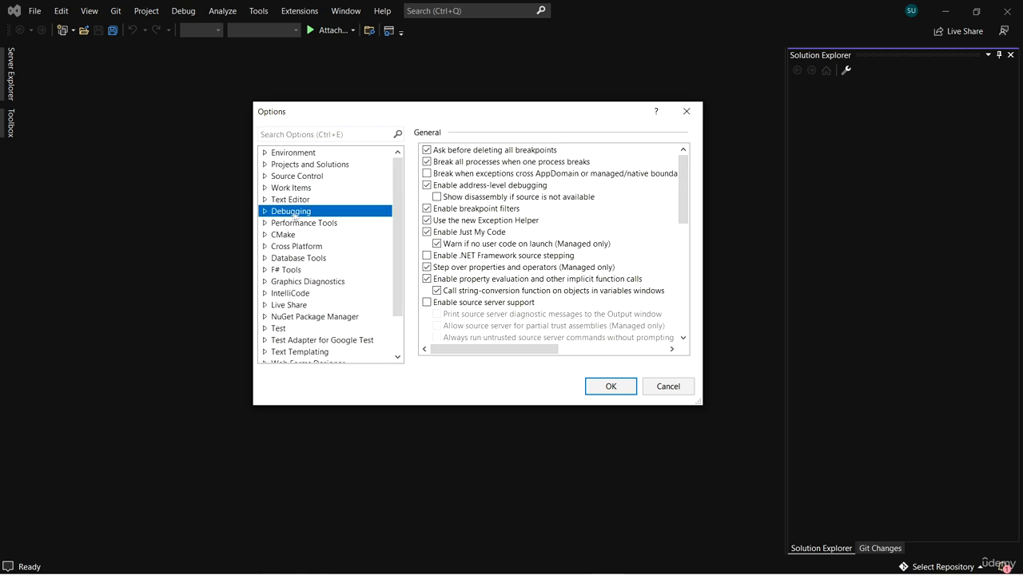
click(265, 212)
click(302, 225)
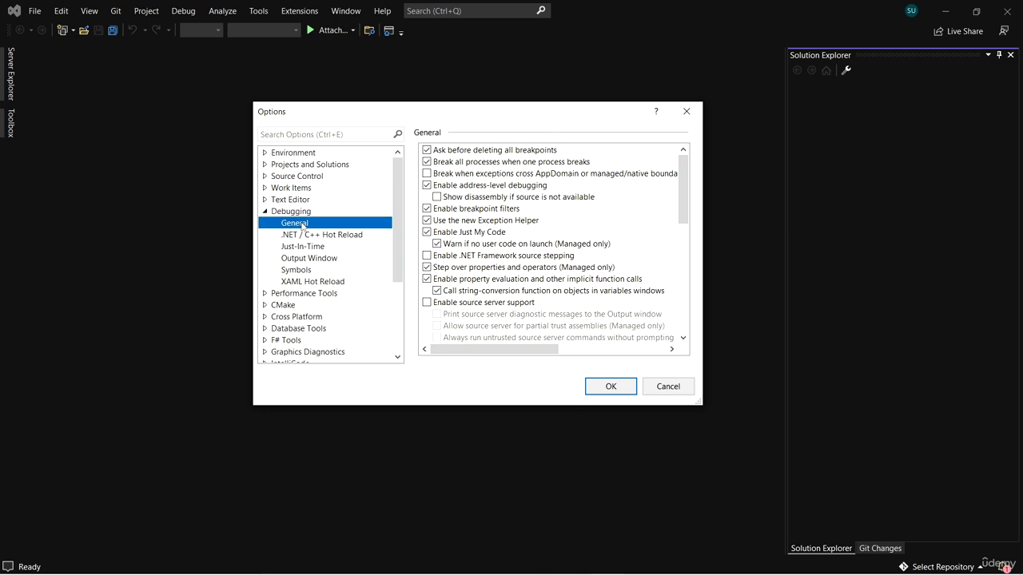
drag(684, 184, 692, 294)
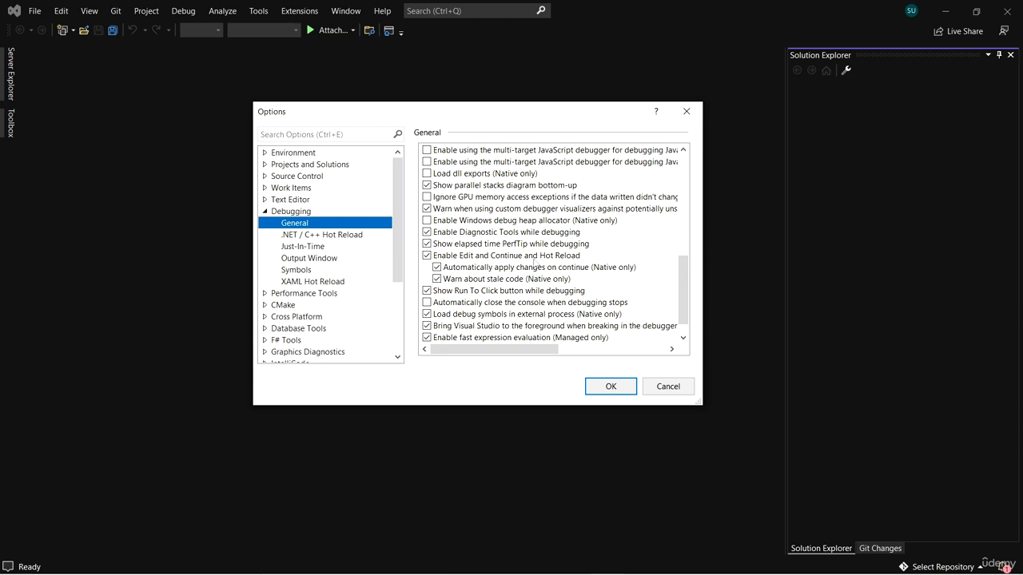
click(436, 257)
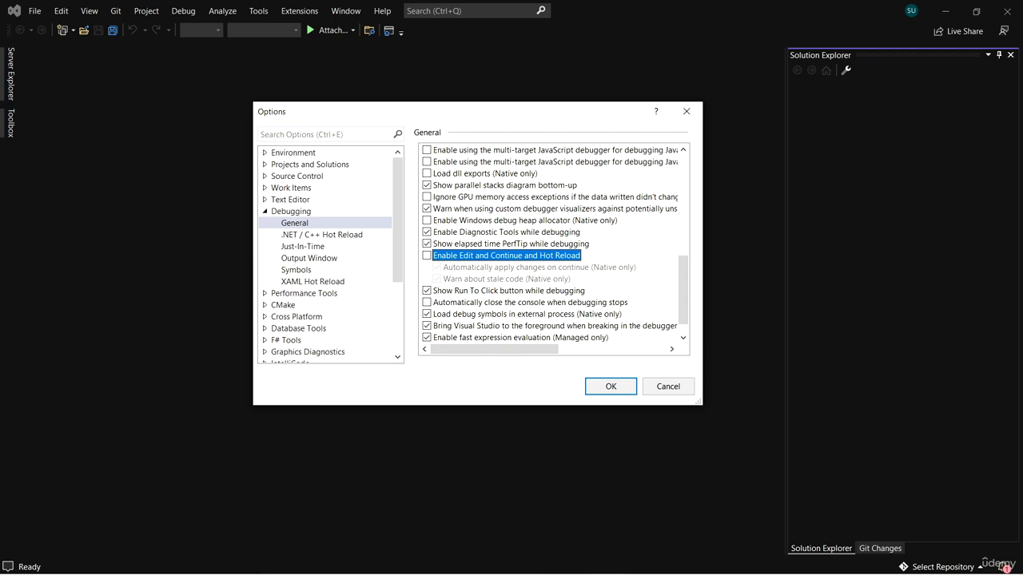
drag(448, 113, 428, 99)
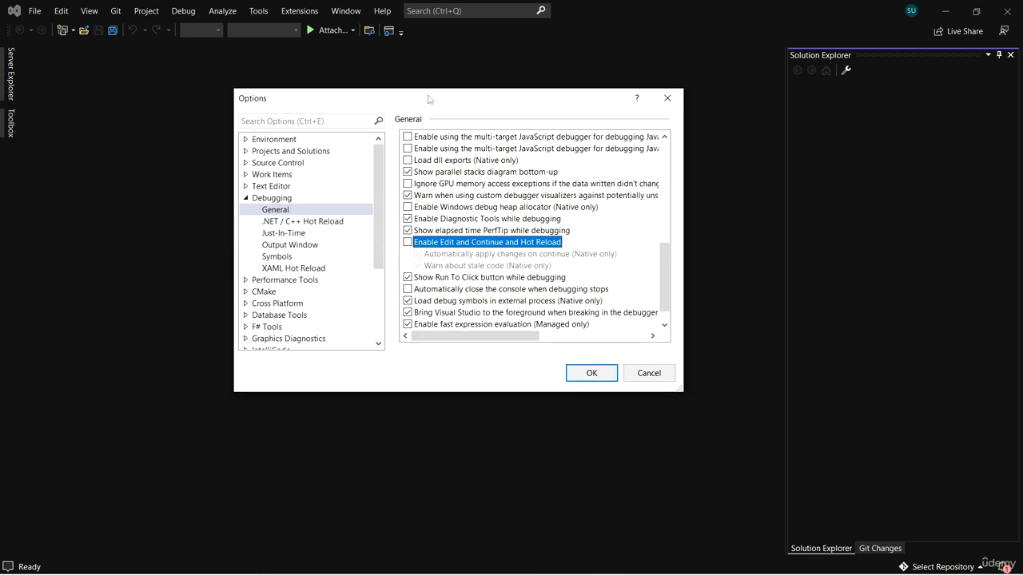
click(592, 374)
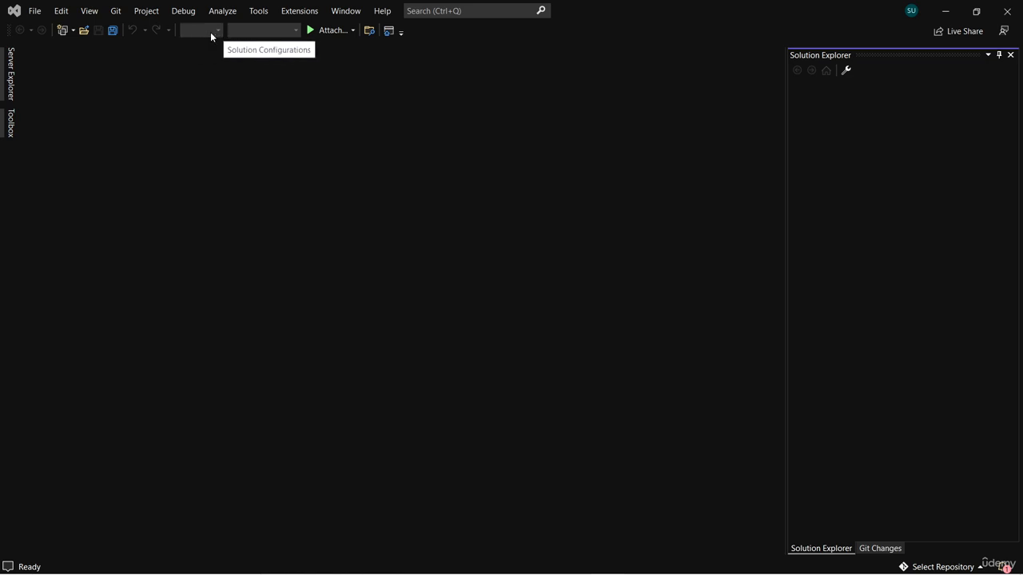
Bring up the Standard toolbar's commands for rearranging in the toolbar customization settings.
right_click(435, 32)
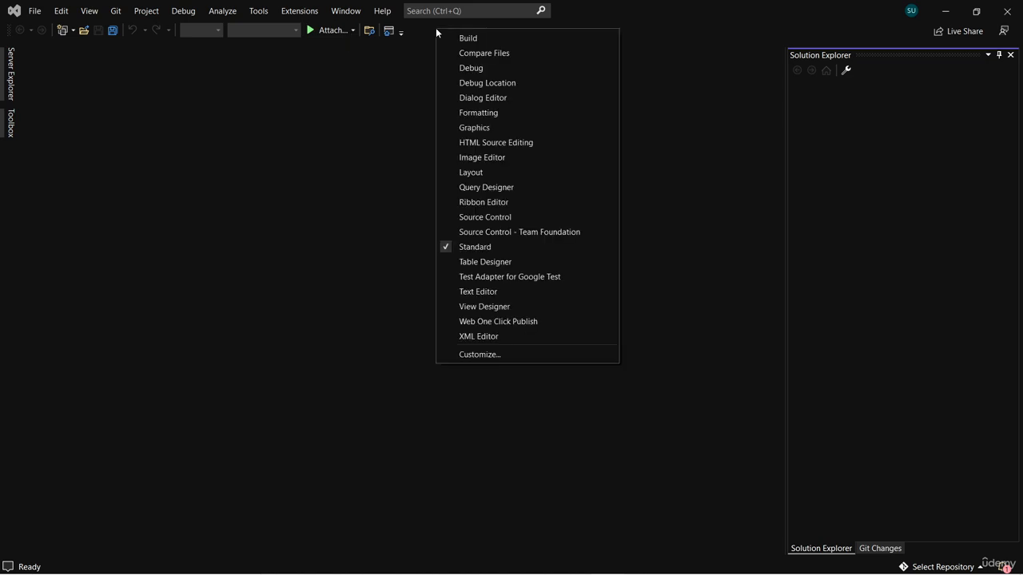
click(499, 353)
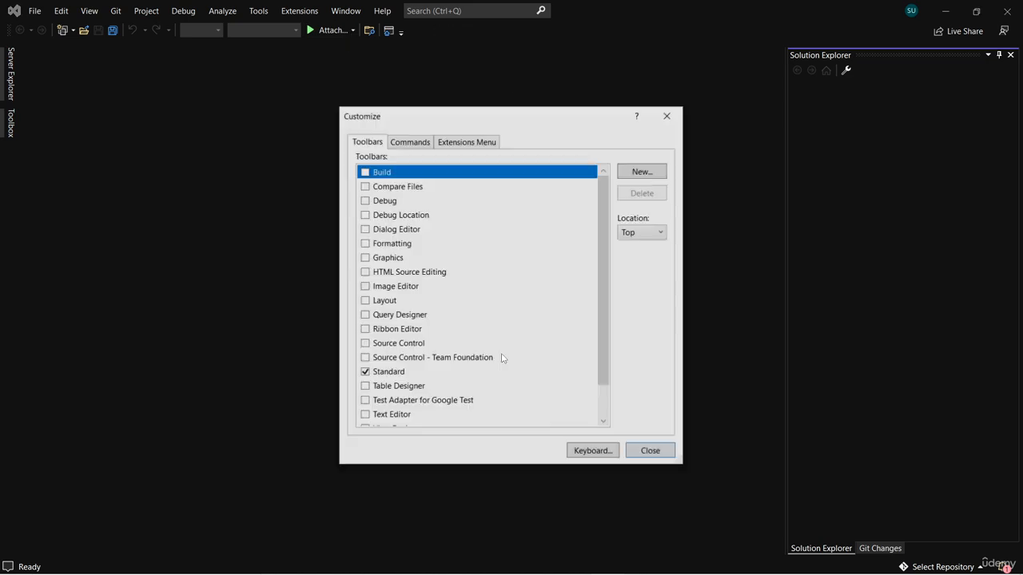
click(408, 142)
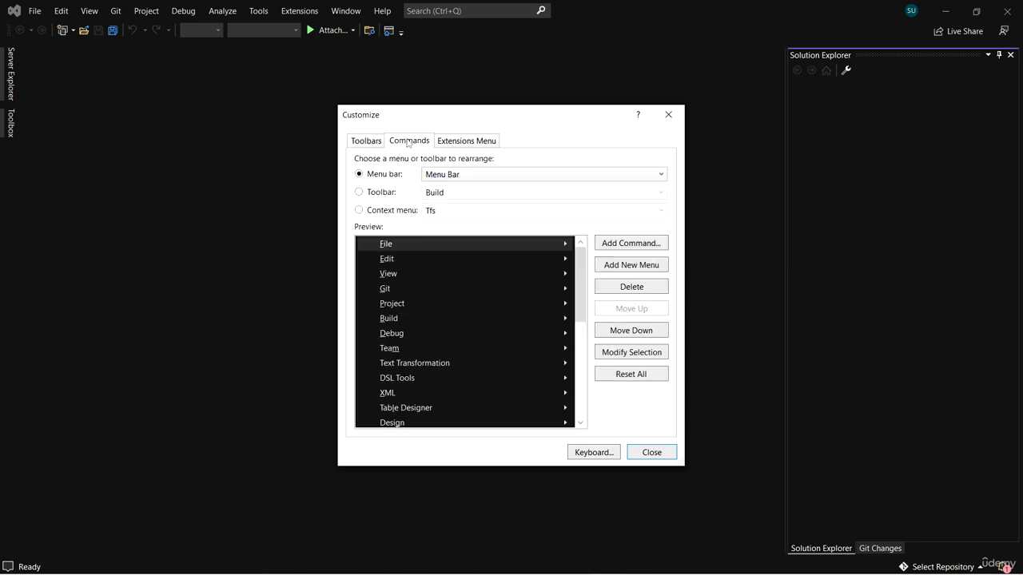
click(359, 193)
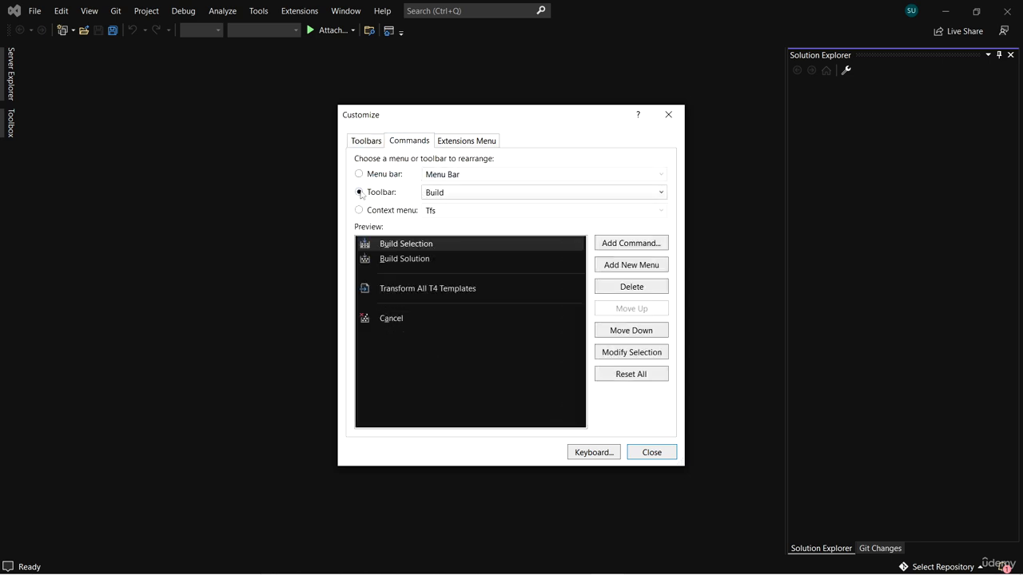
click(475, 194)
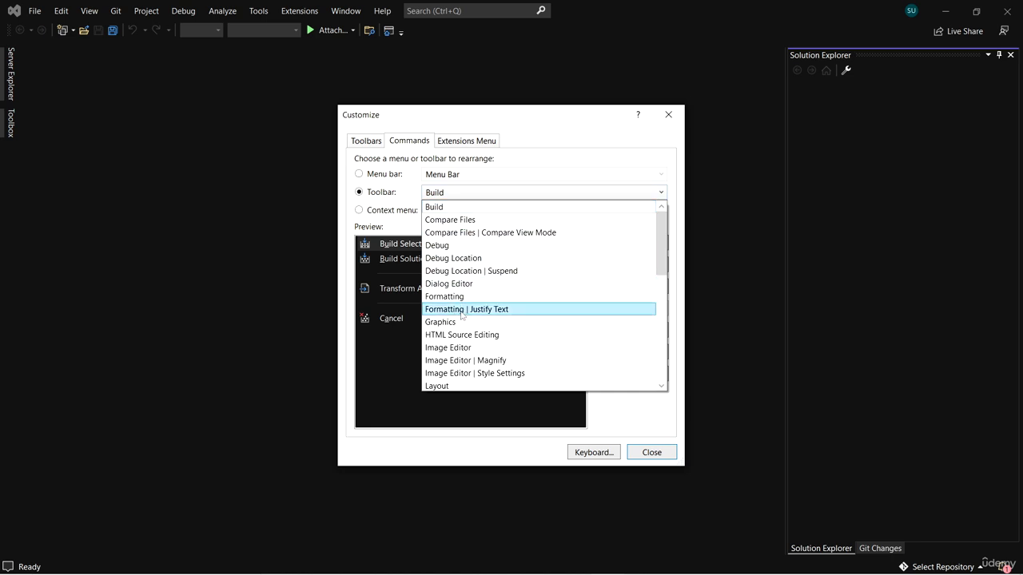
drag(662, 258, 668, 318)
click(488, 324)
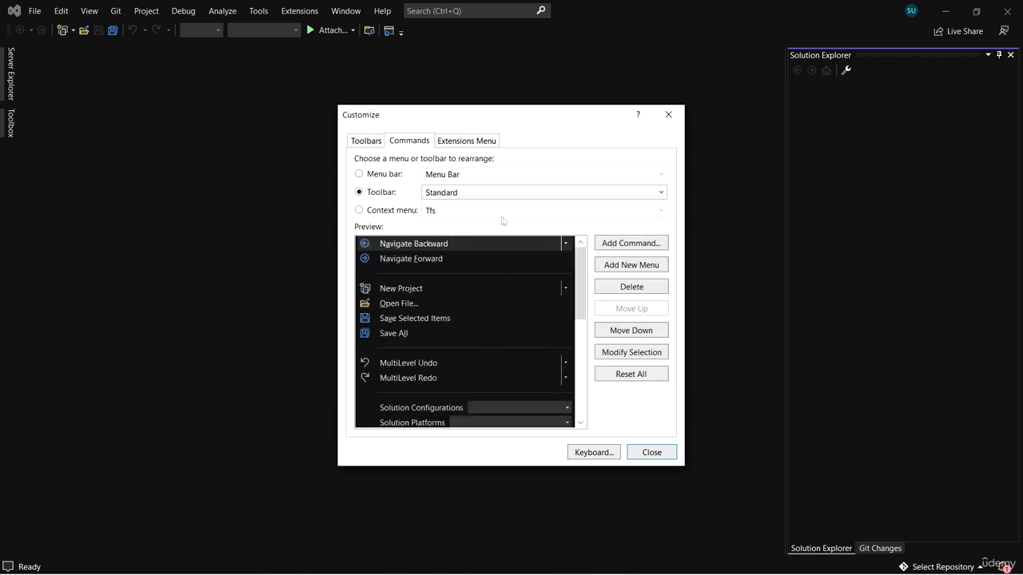
Set the width of the Solution Configurations command to 200 and close the toolbar customization.
scroll(577, 340, down, 3)
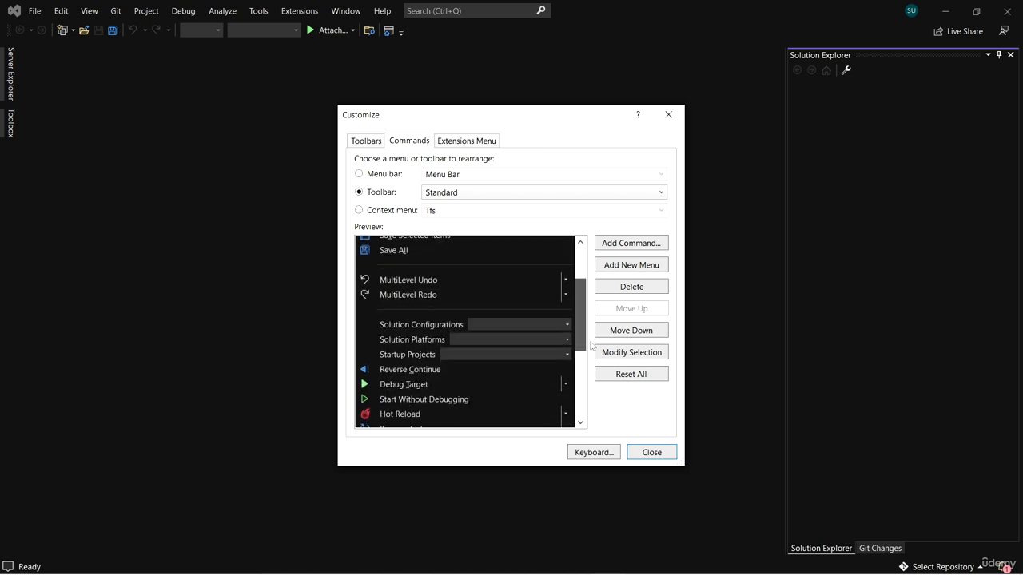
click(489, 328)
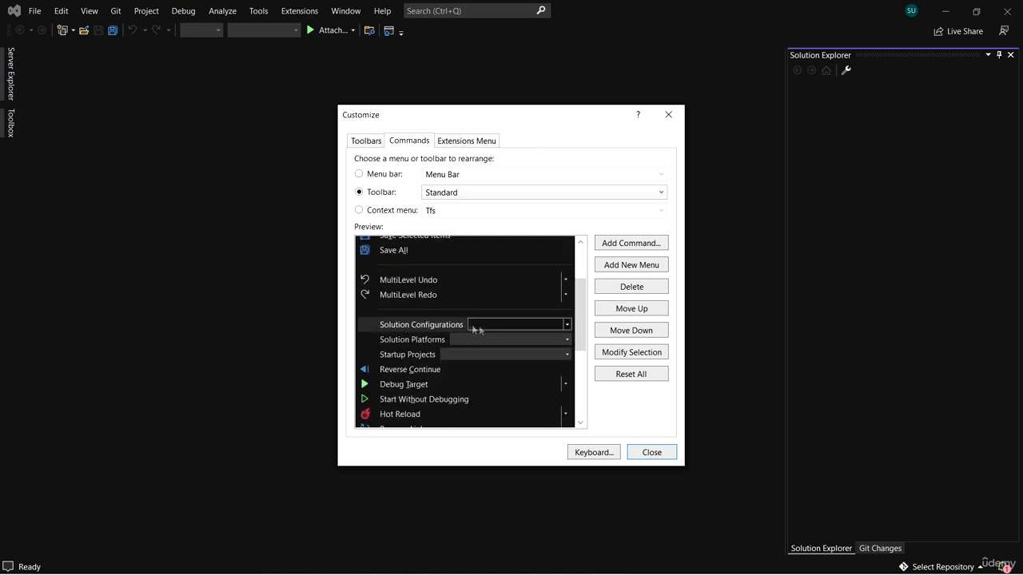
click(638, 356)
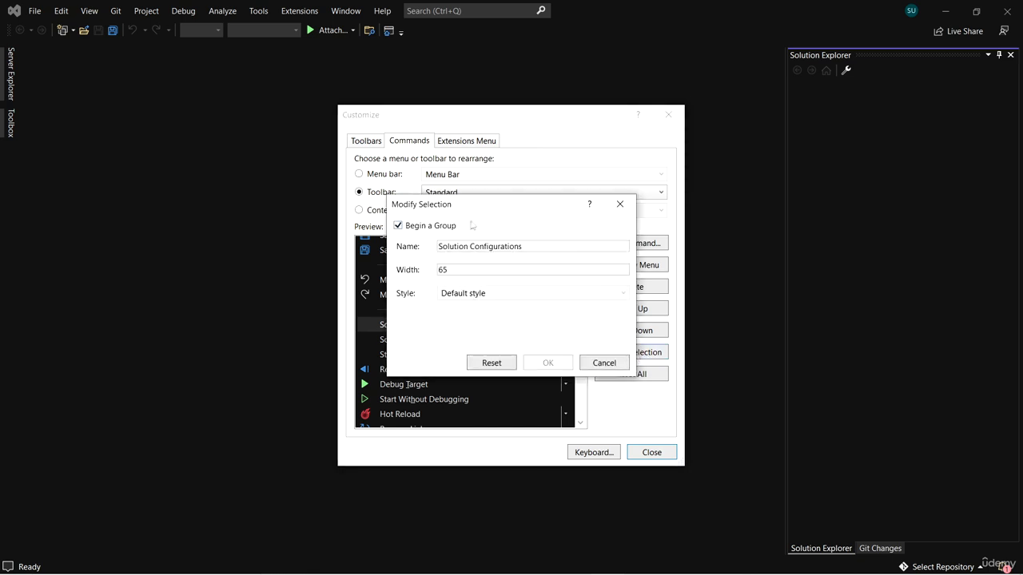
drag(483, 206, 522, 182)
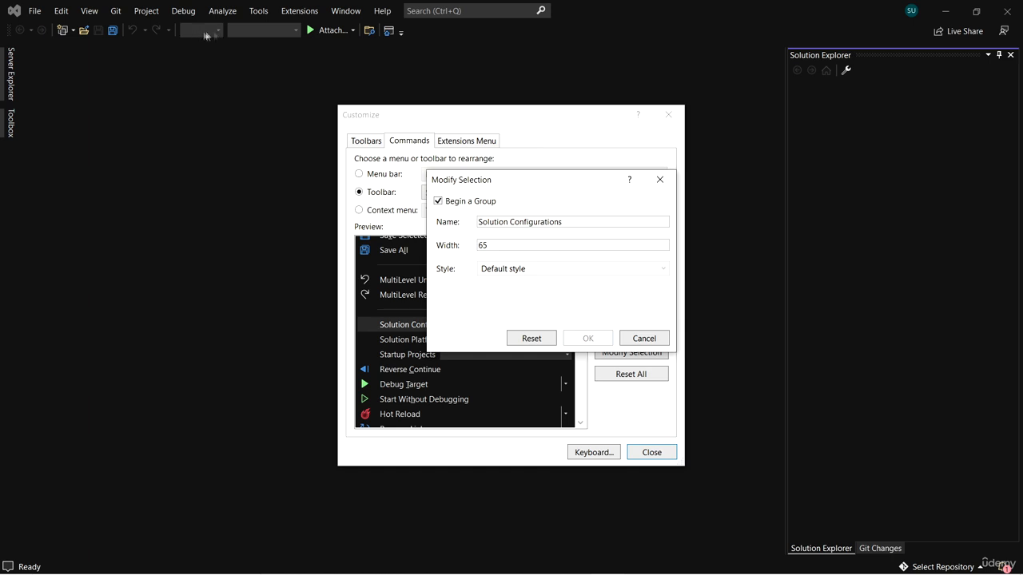
double_click(485, 246)
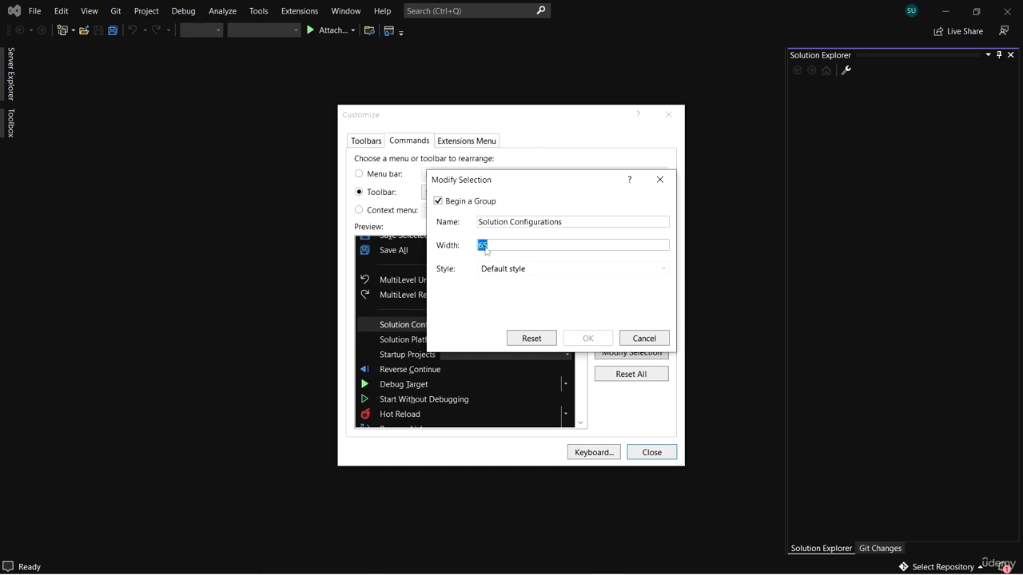
text(200)
click(599, 342)
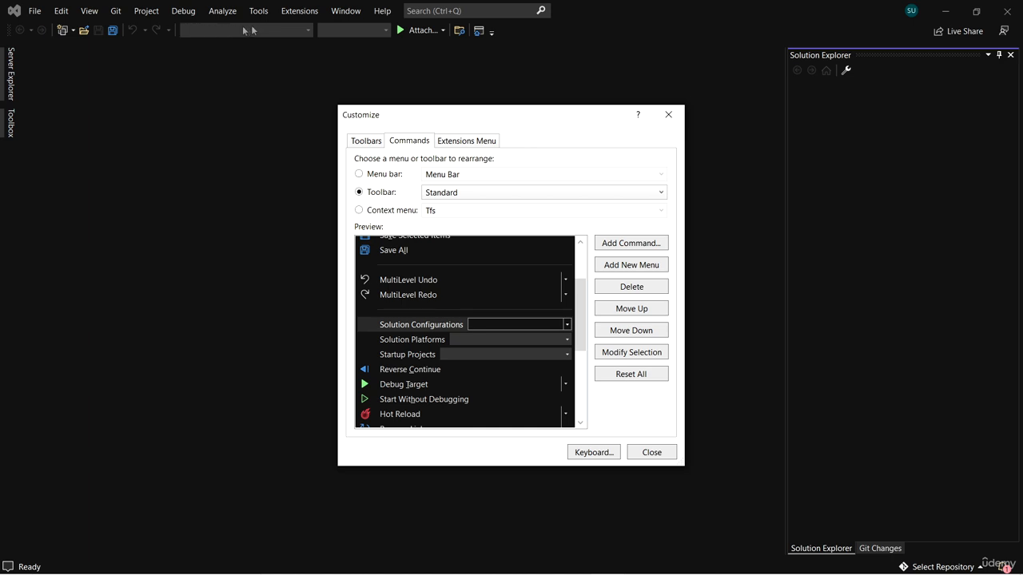
click(657, 453)
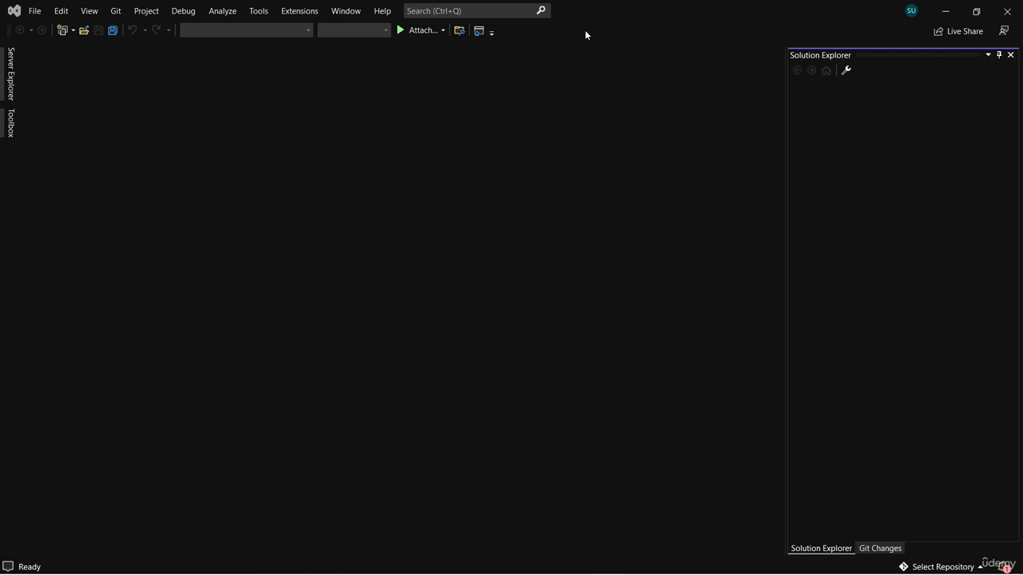
Review the list of buttons that can be added to or removed from the Standard toolbar.
click(493, 37)
mouse_move(536, 53)
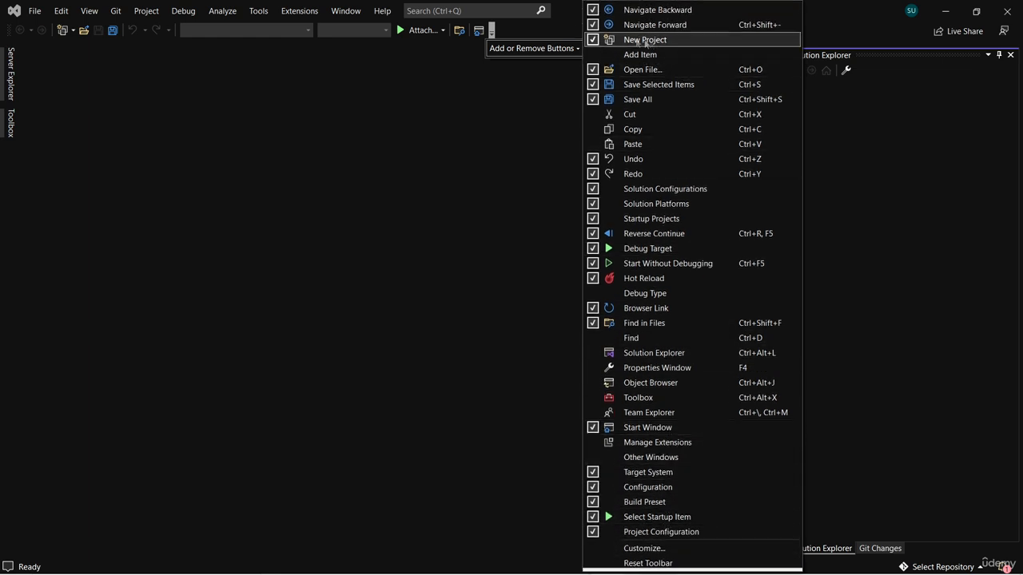
click(534, 190)
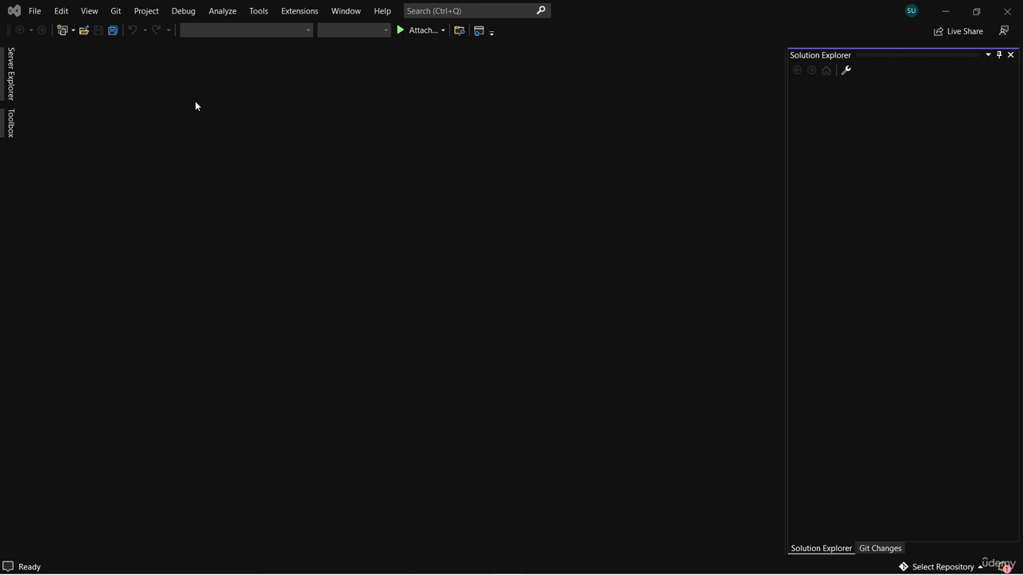
Start a new project from the C++ Empty Project template for Windows console.
click(35, 11)
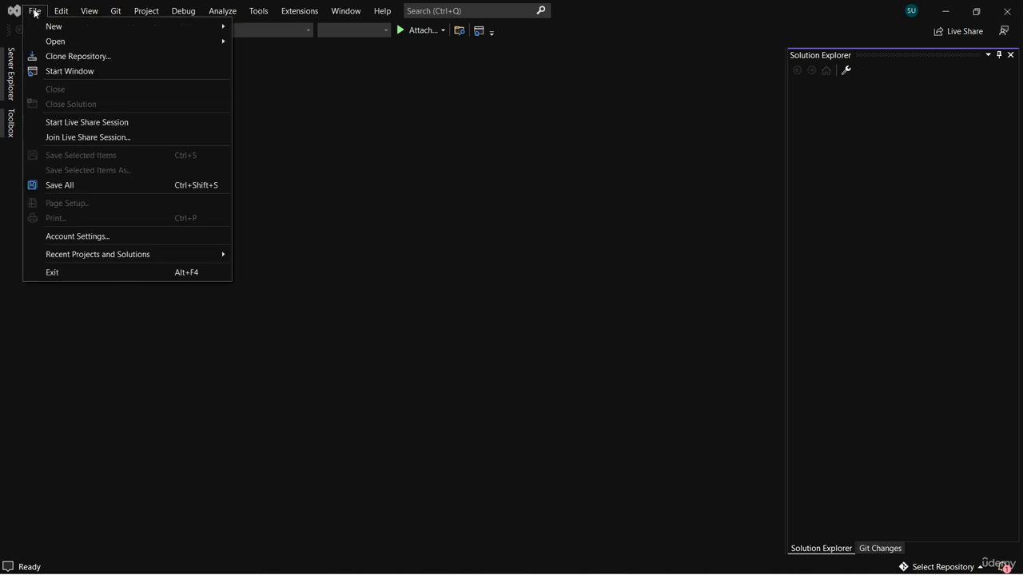
mouse_move(218, 27)
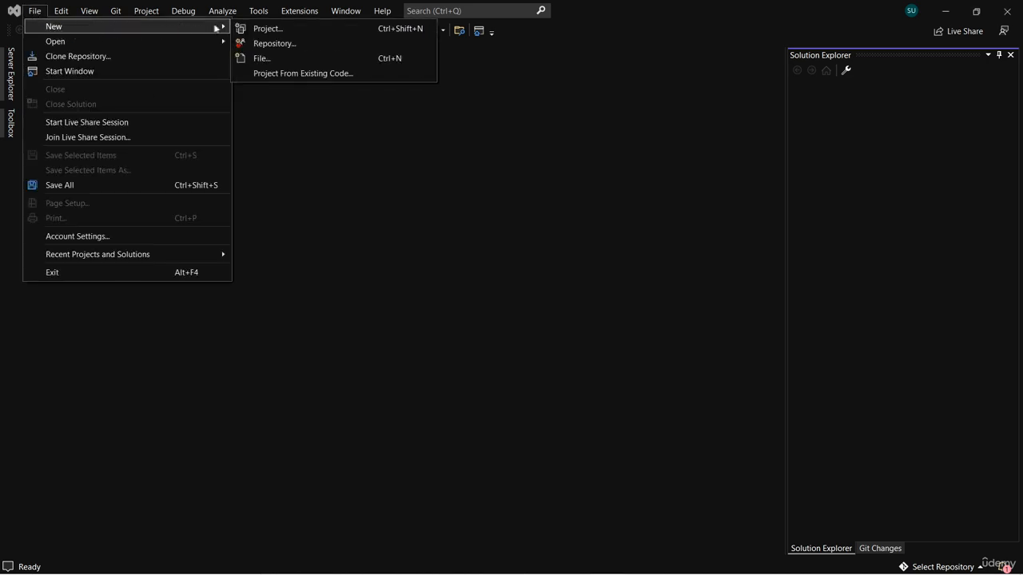
click(287, 29)
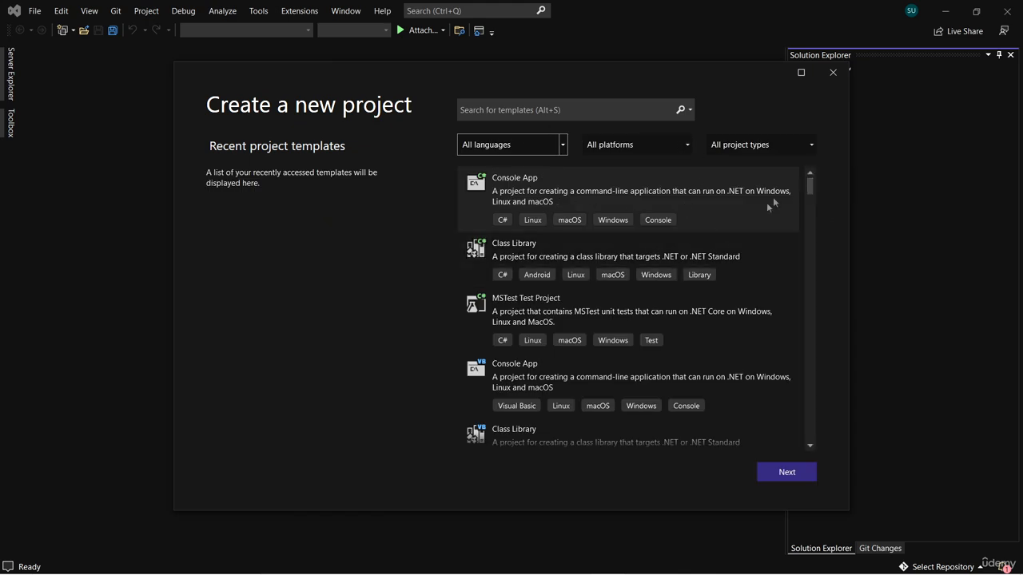
scroll(711, 238, down, 5)
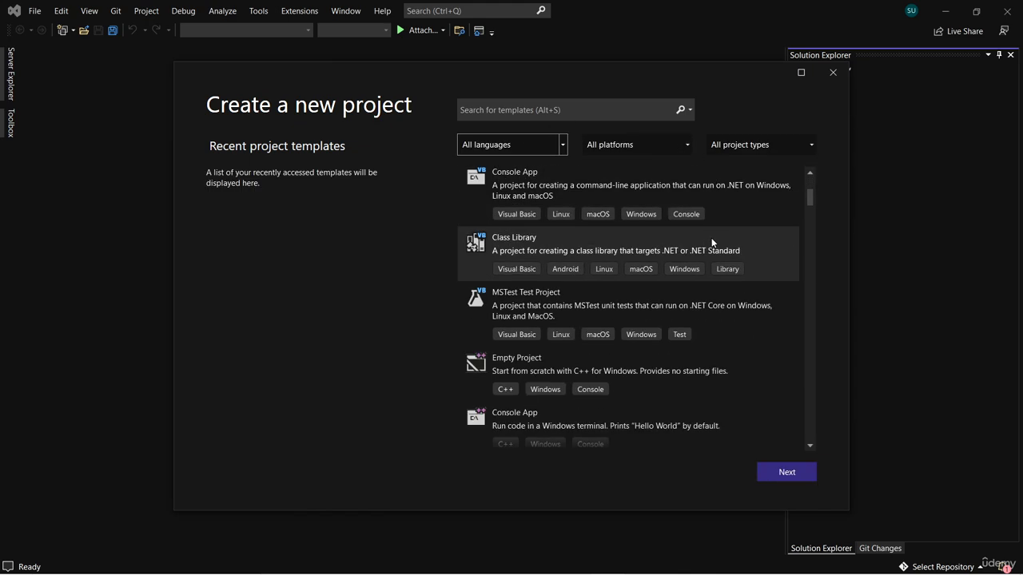
scroll(711, 243, down, 1)
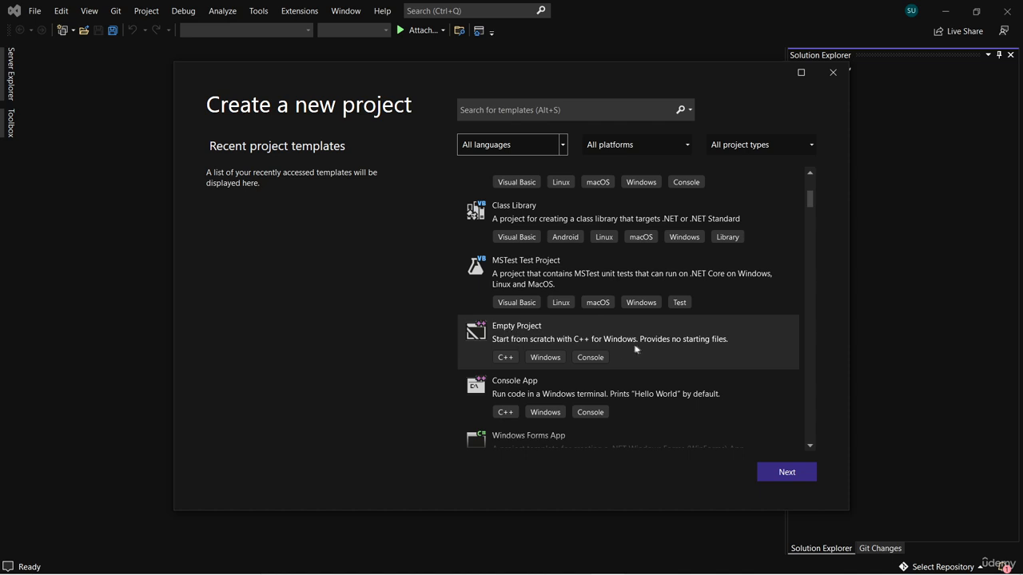
click(675, 341)
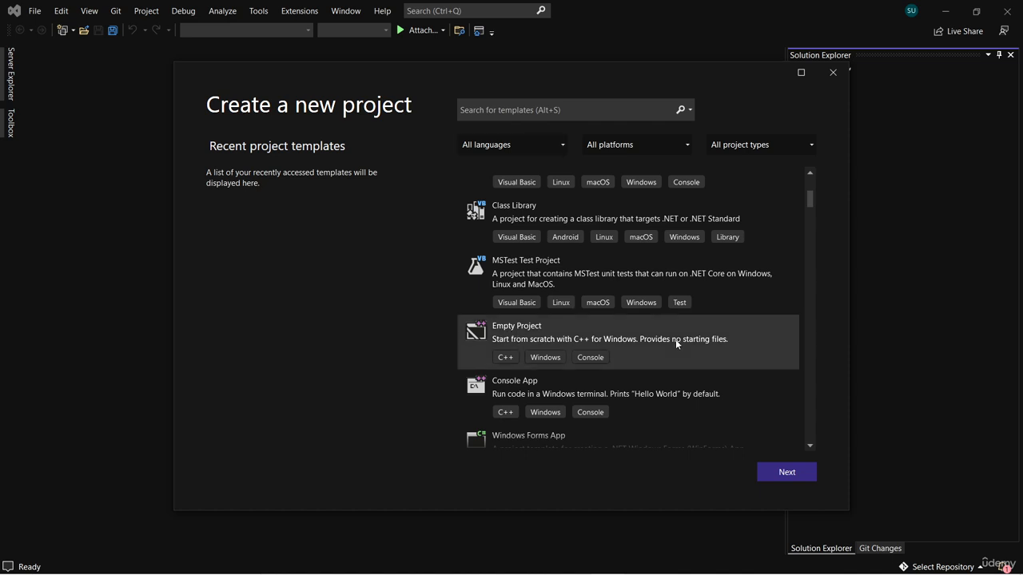
click(789, 473)
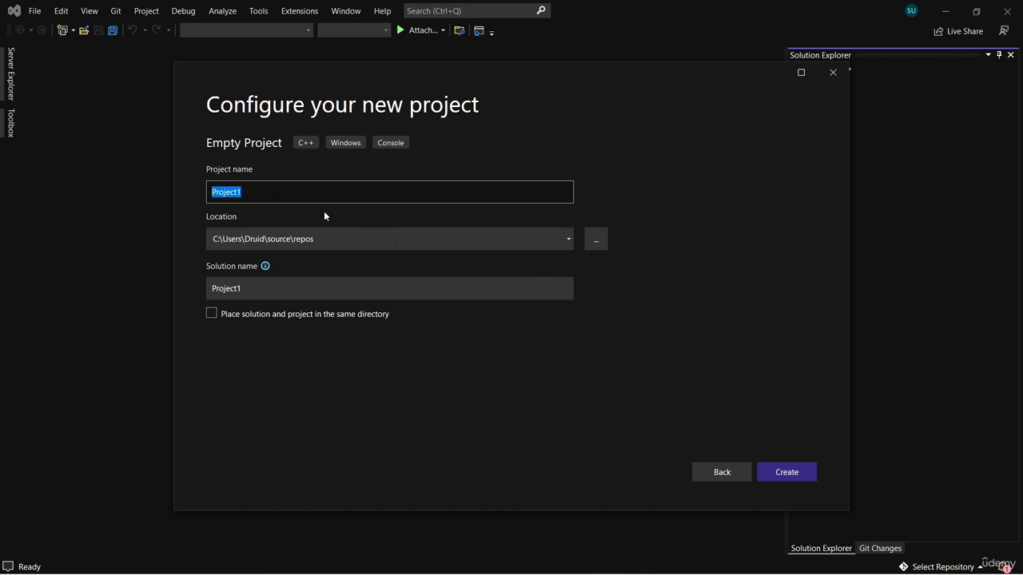
Name the project Test, set its location to D:\ and create it.
drag(258, 195, 210, 193)
text(Test)
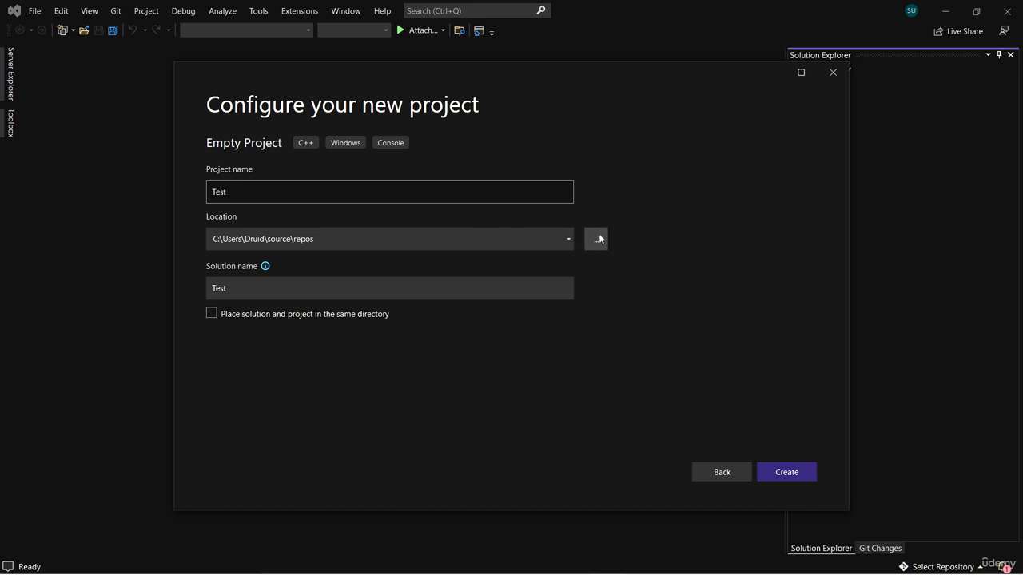
click(600, 239)
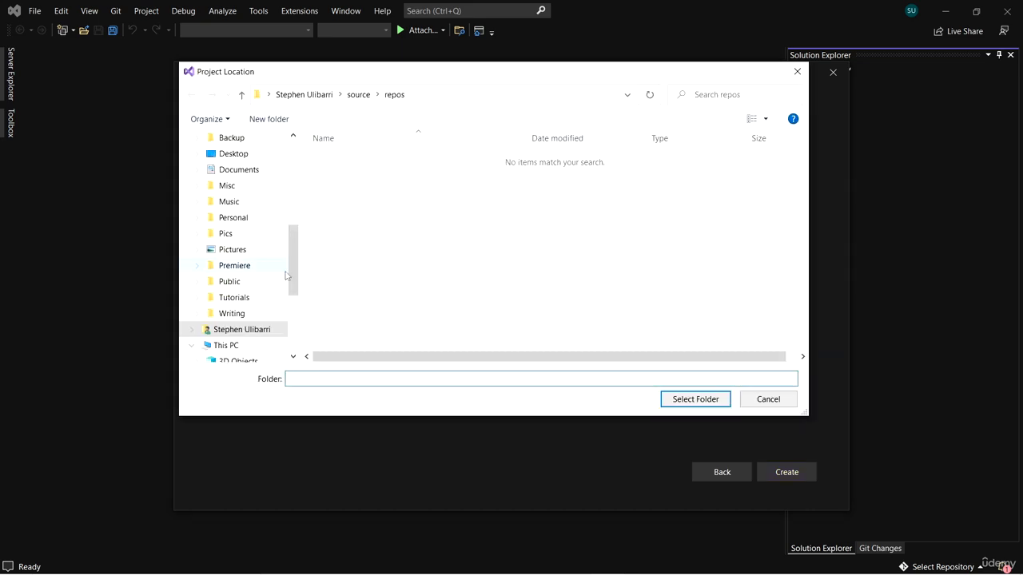
scroll(285, 275, down, 4)
click(280, 314)
scroll(447, 277, down, 2)
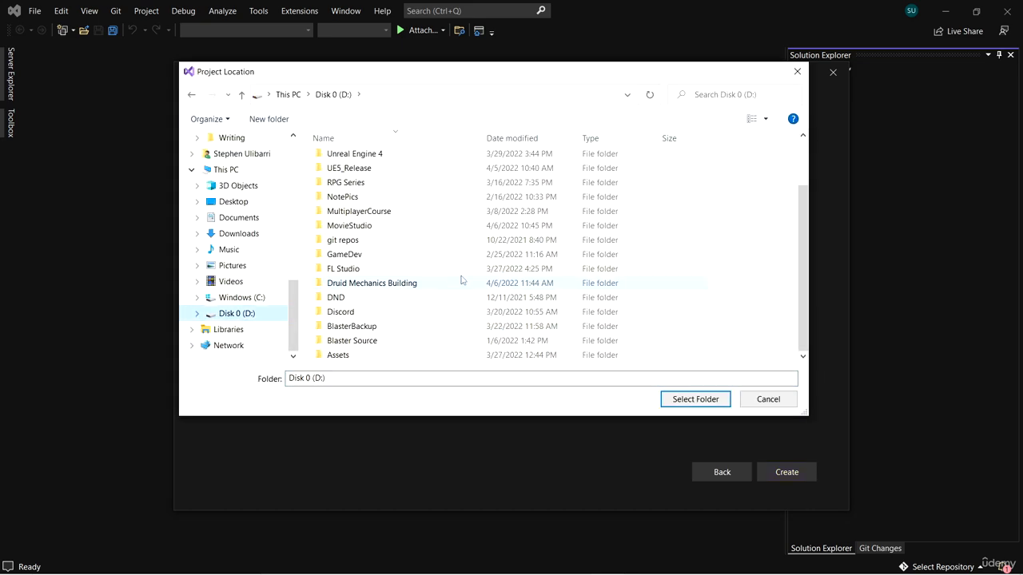
click(695, 401)
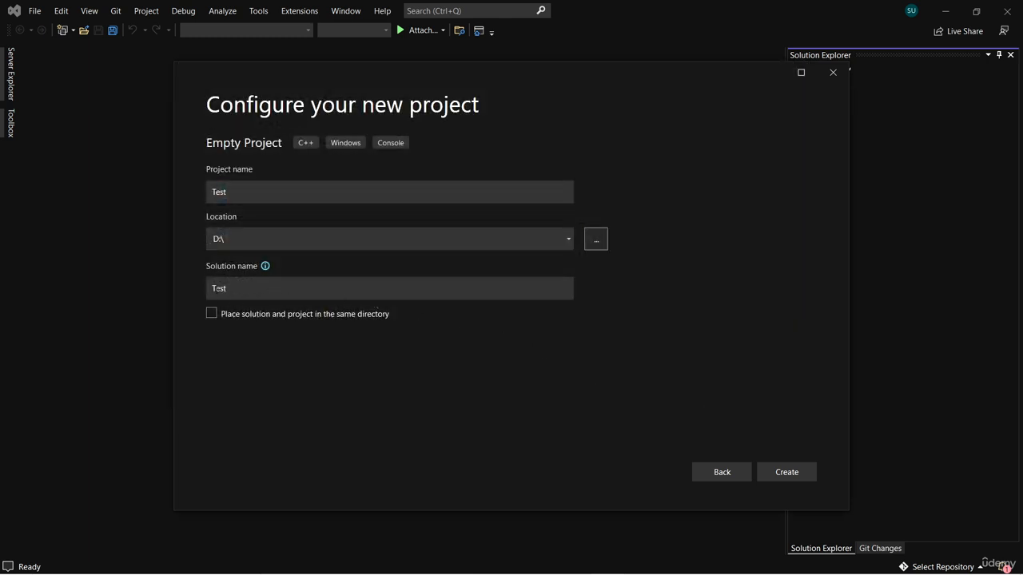
click(789, 473)
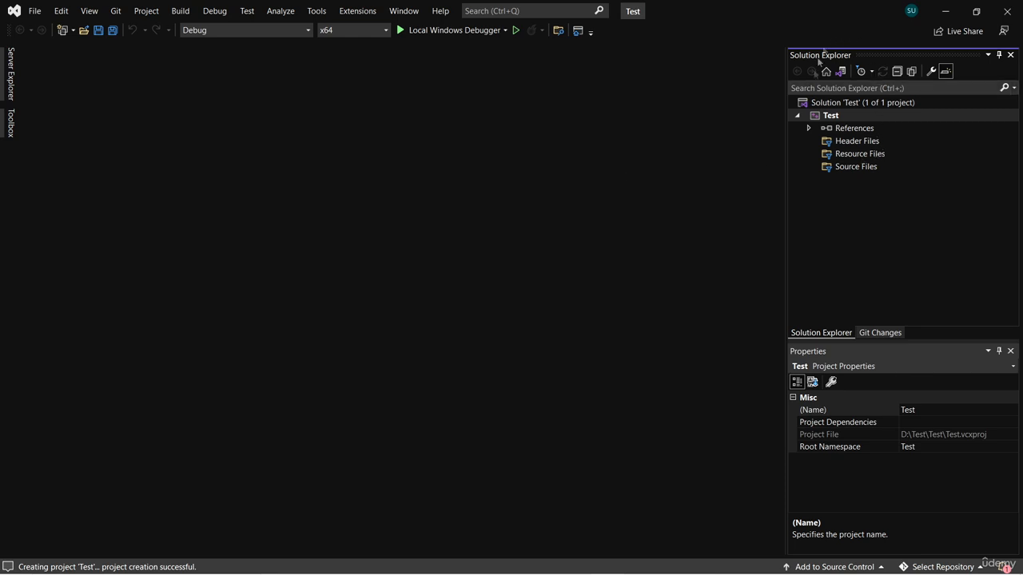
Add a new C++ file named Source.cpp to the Test project and widen the code editor by narrowing the Solution Explorer.
right_click(835, 117)
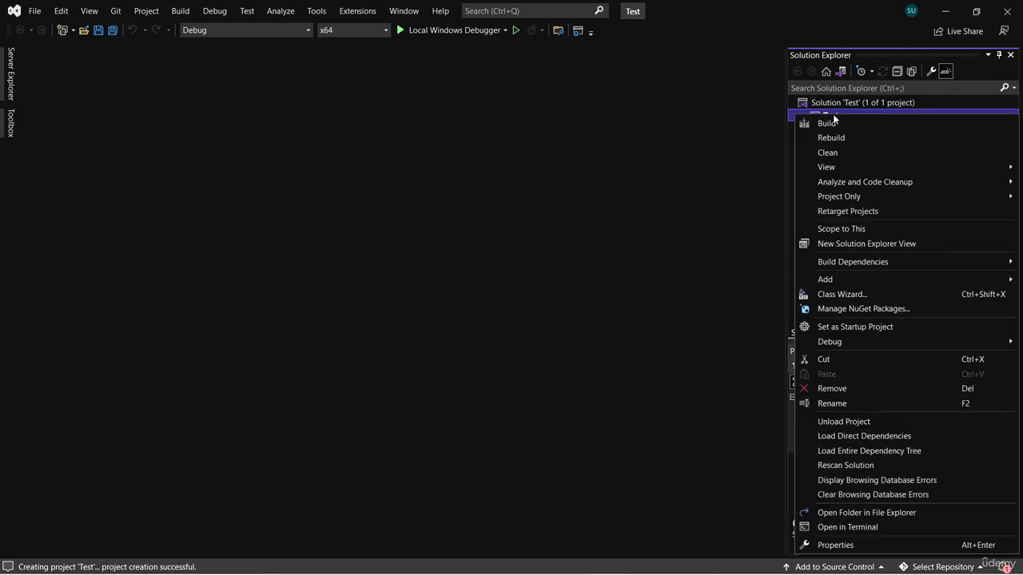
mouse_move(831, 278)
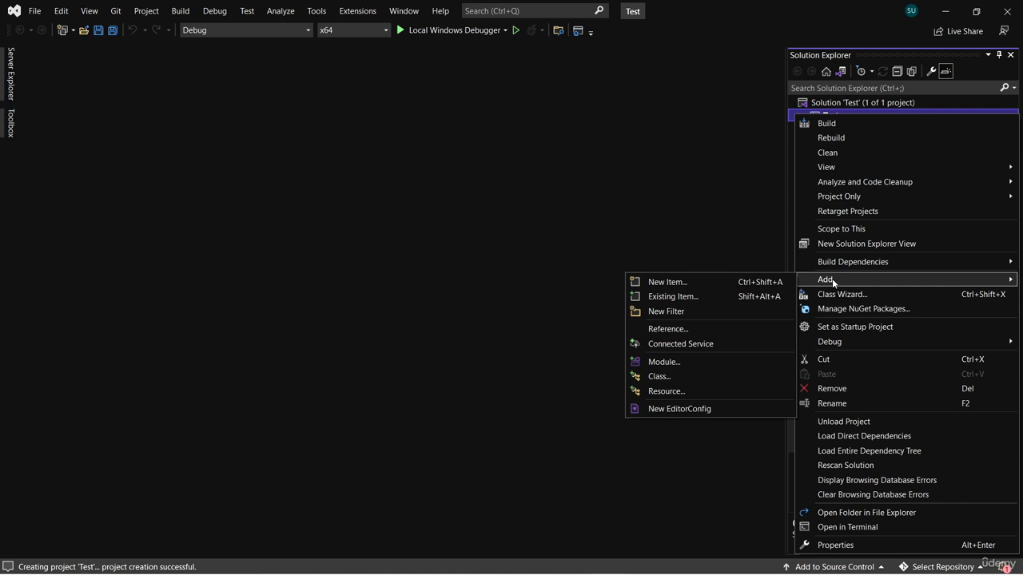
click(712, 278)
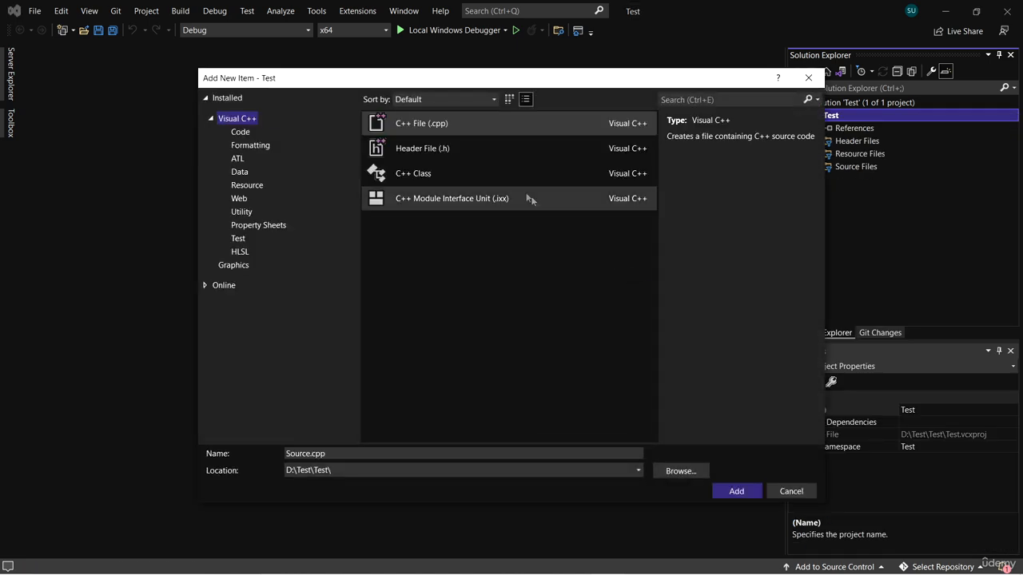
click(424, 124)
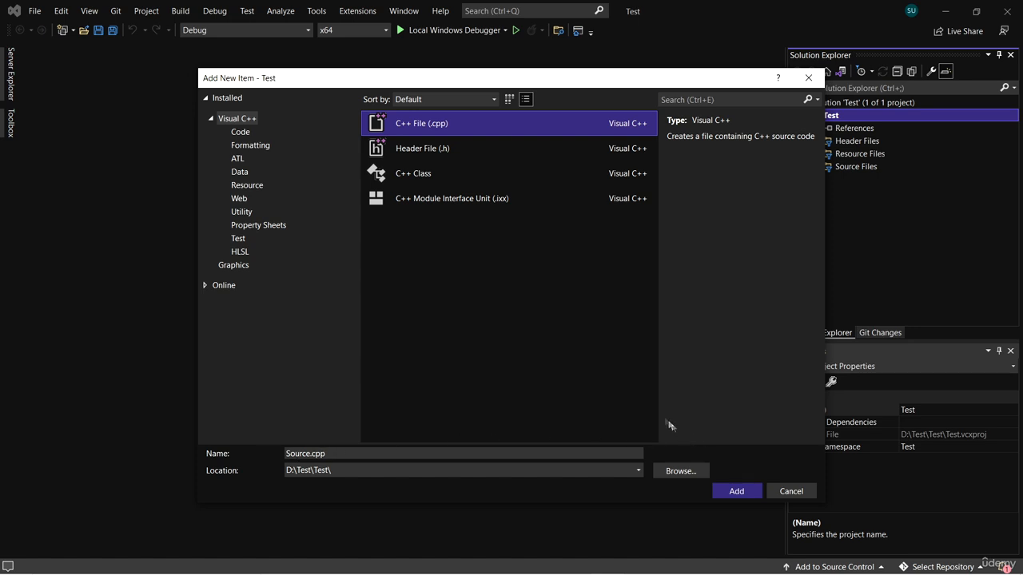
click(683, 488)
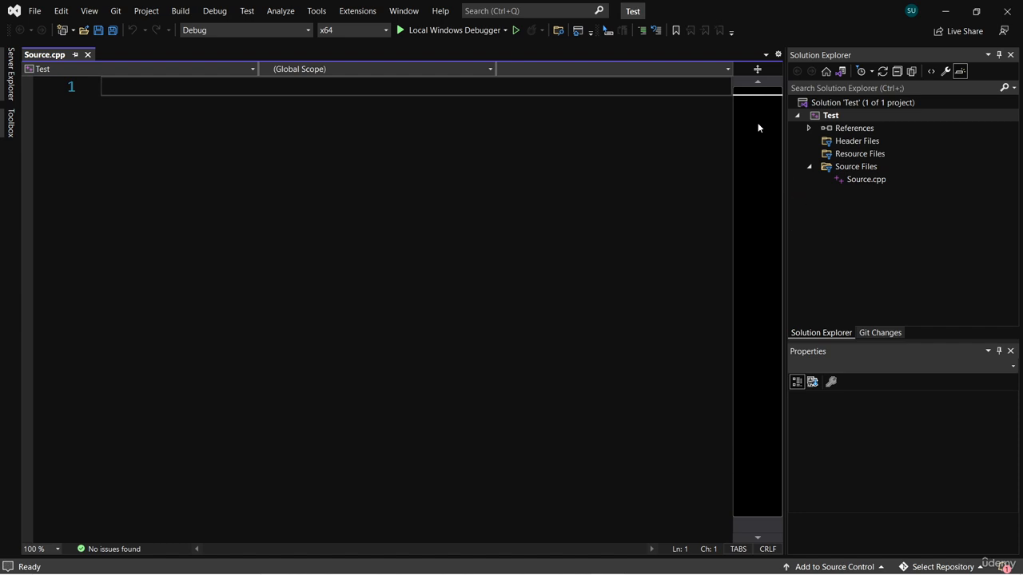
drag(785, 176, 861, 180)
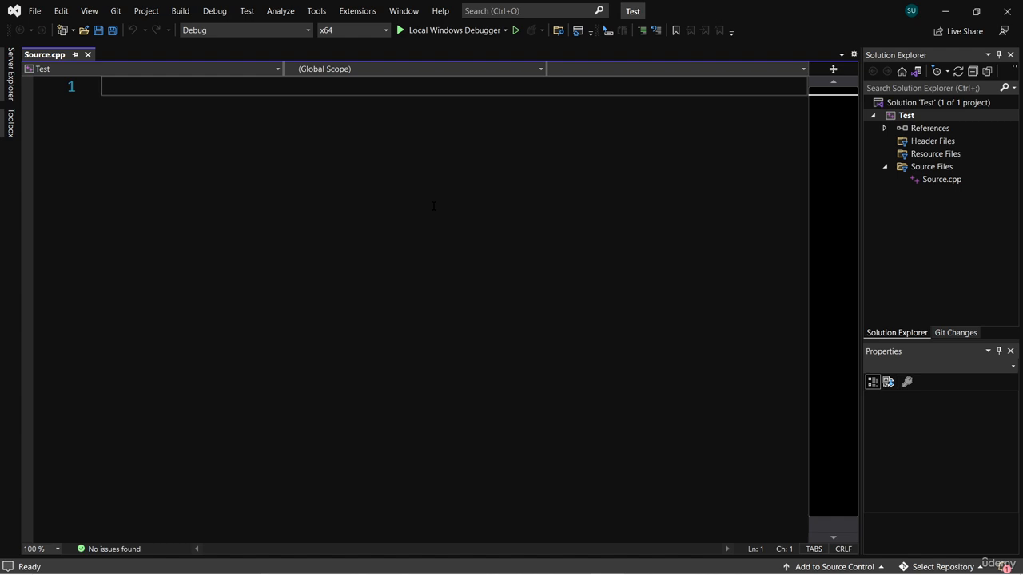
Write an empty int main() function with its opening and closing braces in Source.cpp.
text(int main)
text(())
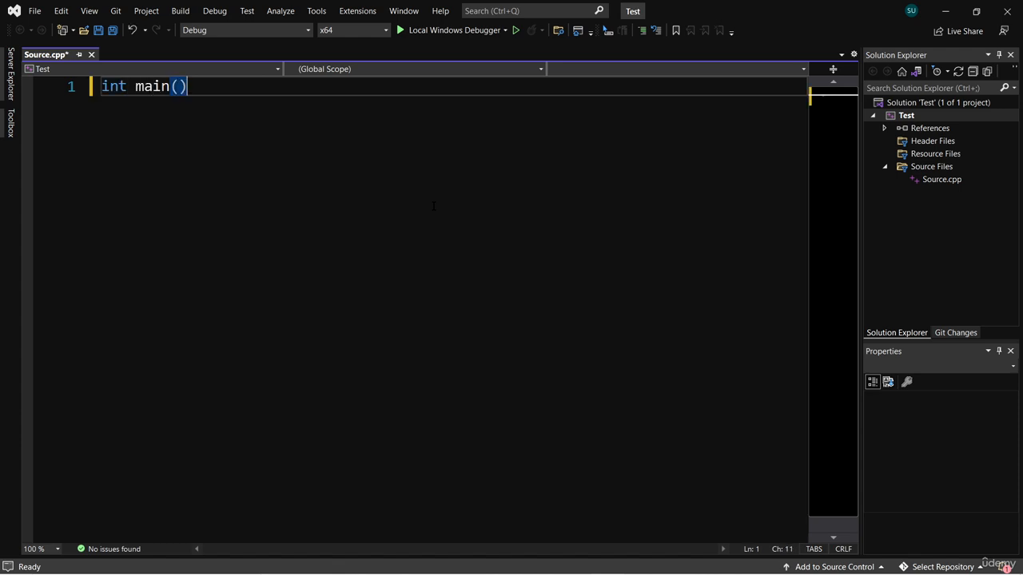
key(Return)
text({)
key(Return)
Insert #include <iostream> on the first line of Source.cpp, with a blank line between it and the main function.
key(ctrl+Home)
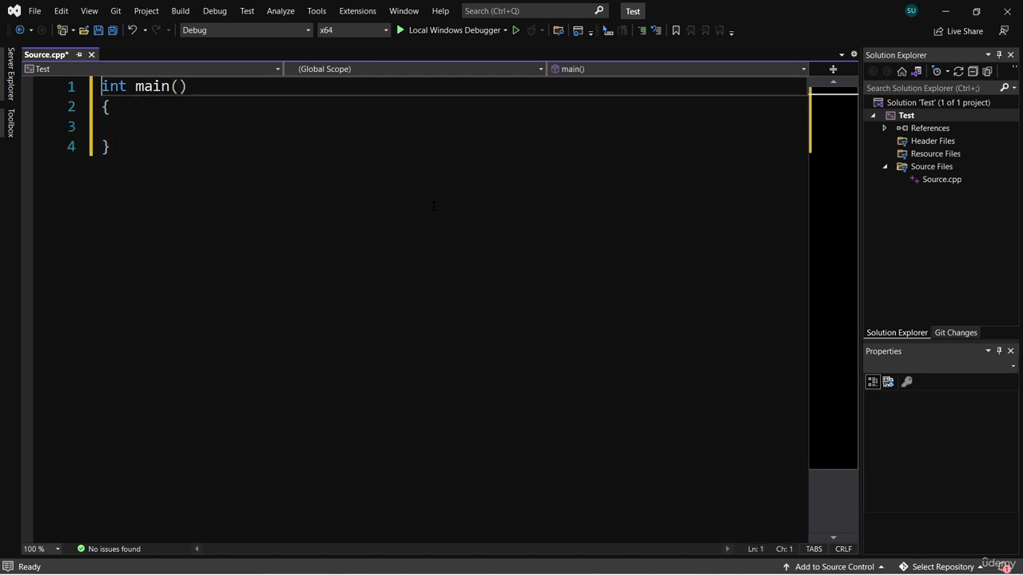
key(Return)
key(Return)
key(Up)
key(Up)
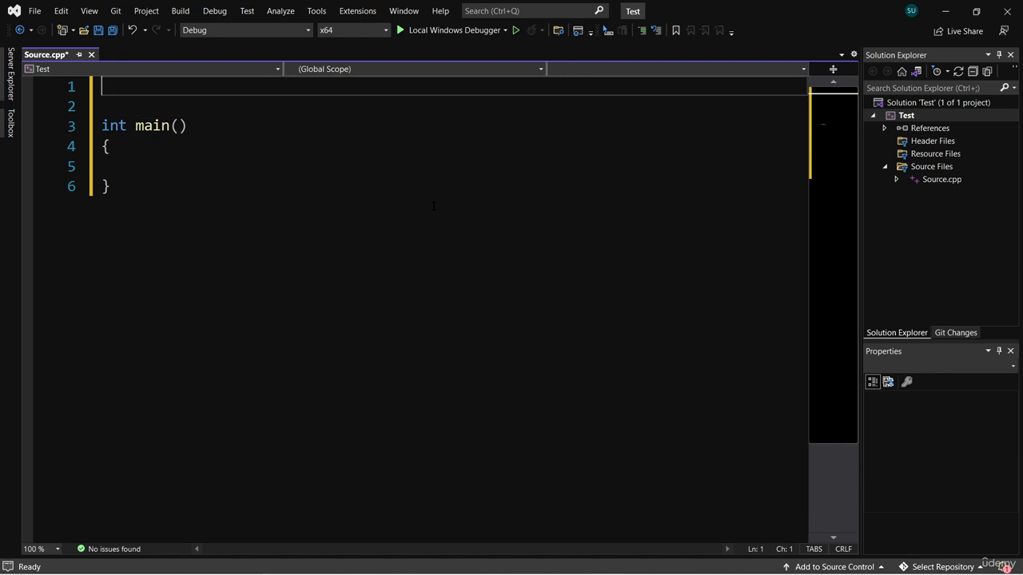
text(#iclude)
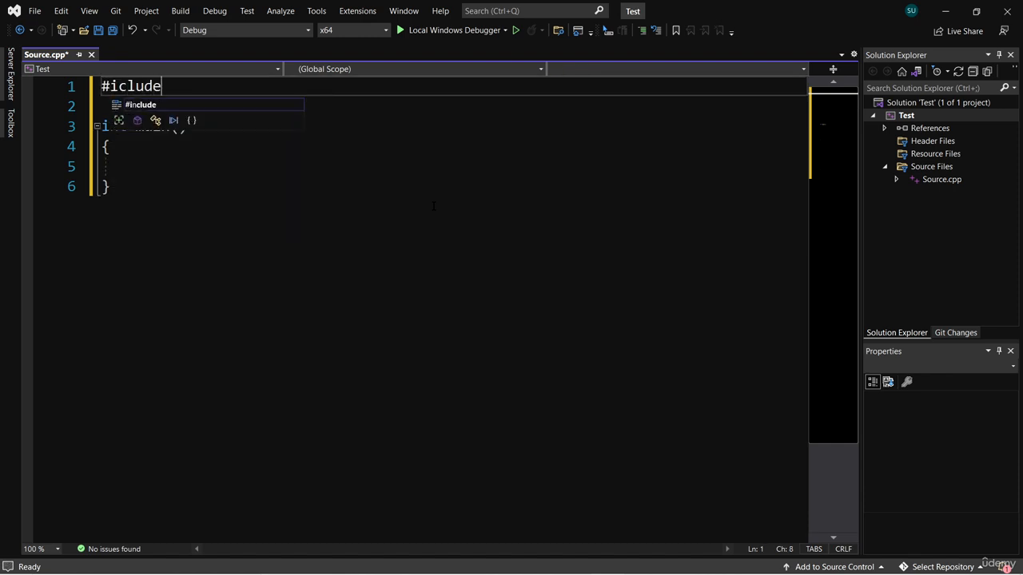
key(BackSpace)
key(BackSpace)
key(BackSpace)
key(BackSpace)
key(BackSpace)
text(nclude )
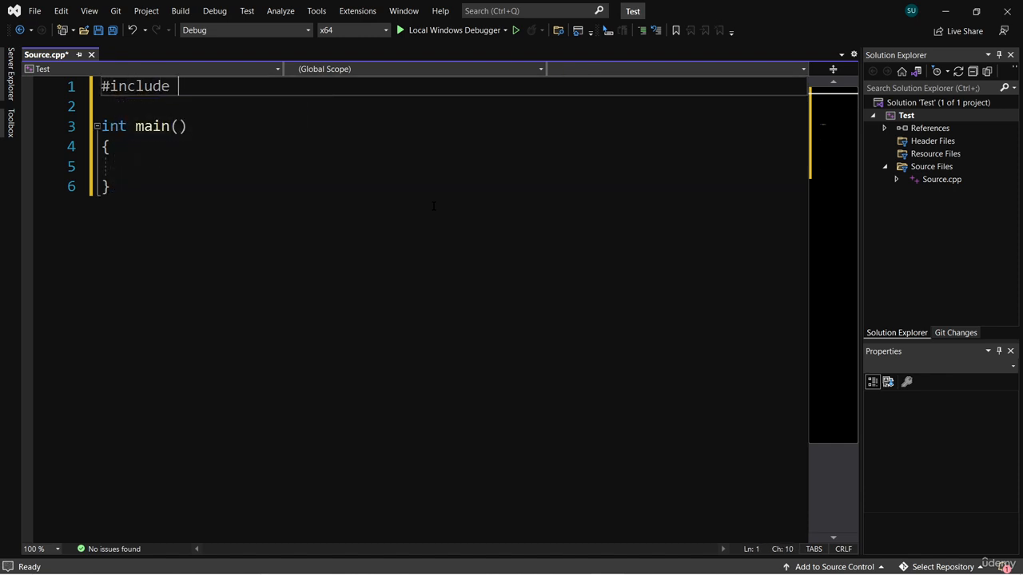
text(<iost)
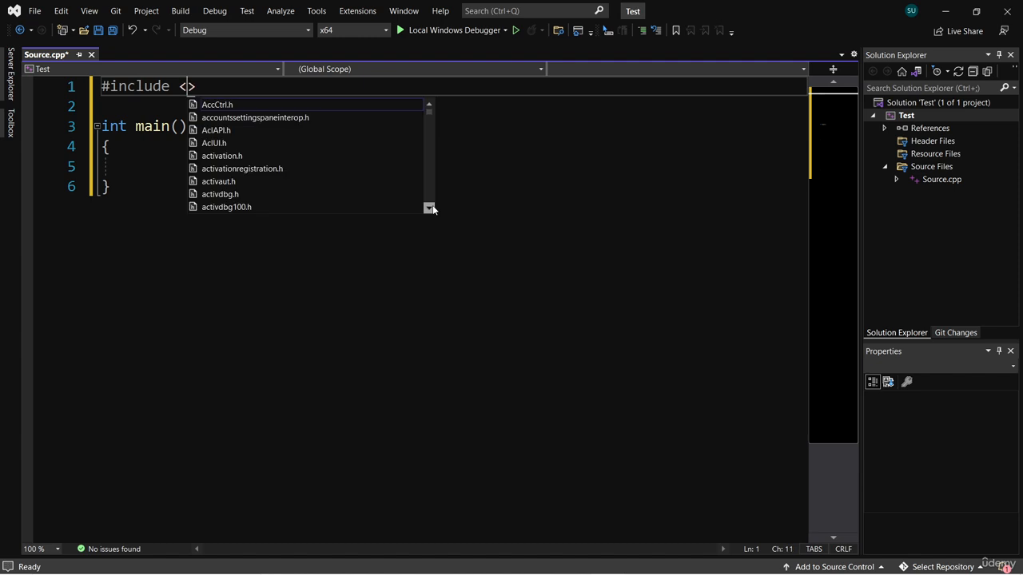
text(ream>)
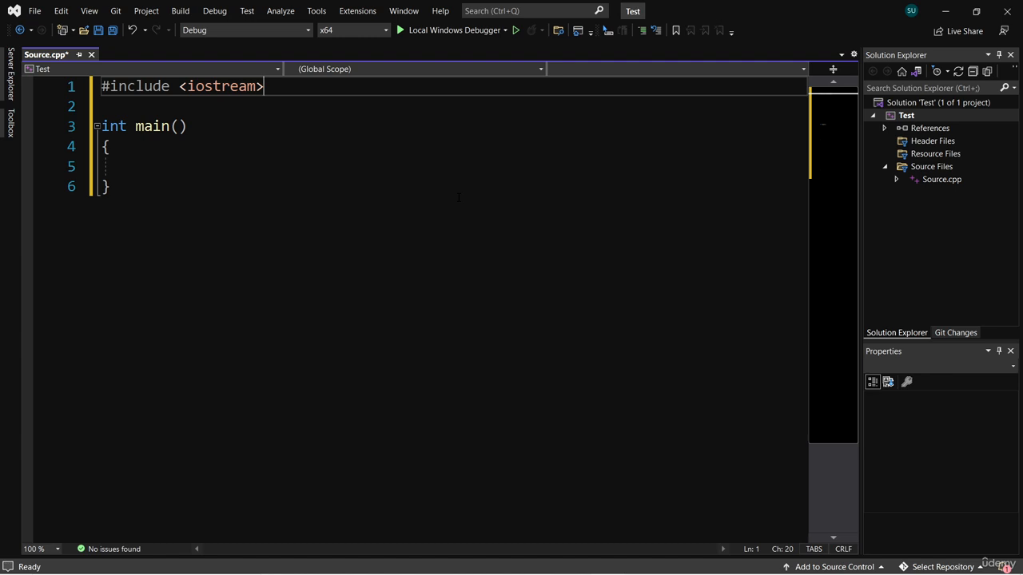
Inside the body of main, write the statement std::cout << "Testing VS 2022!";.
click(199, 170)
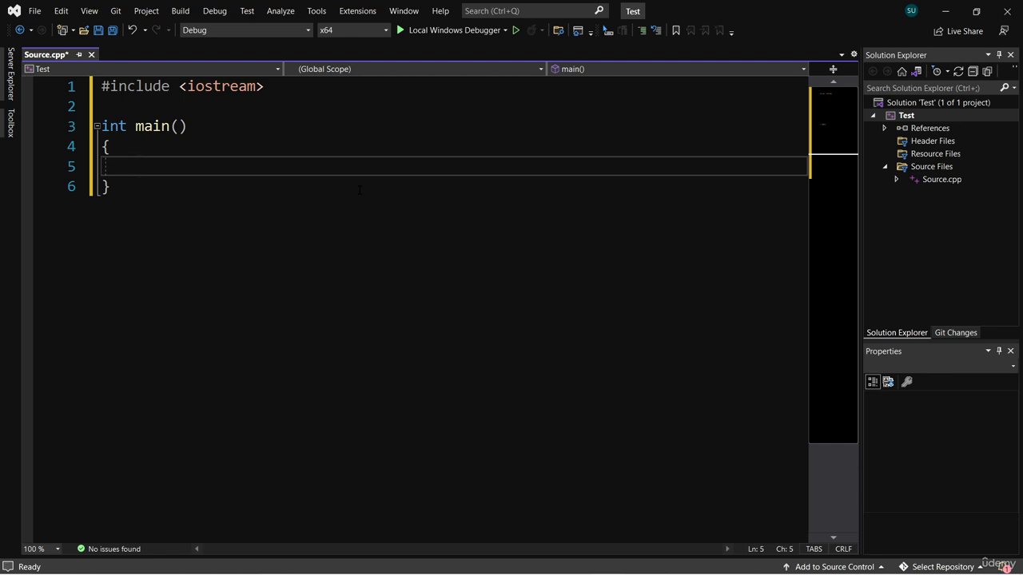
text(std)
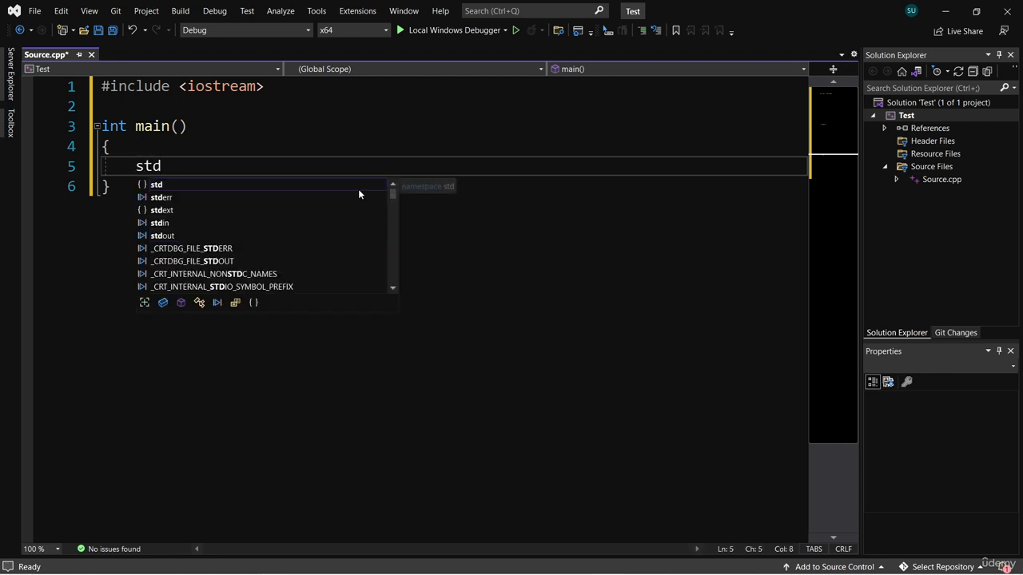
text(::cout )
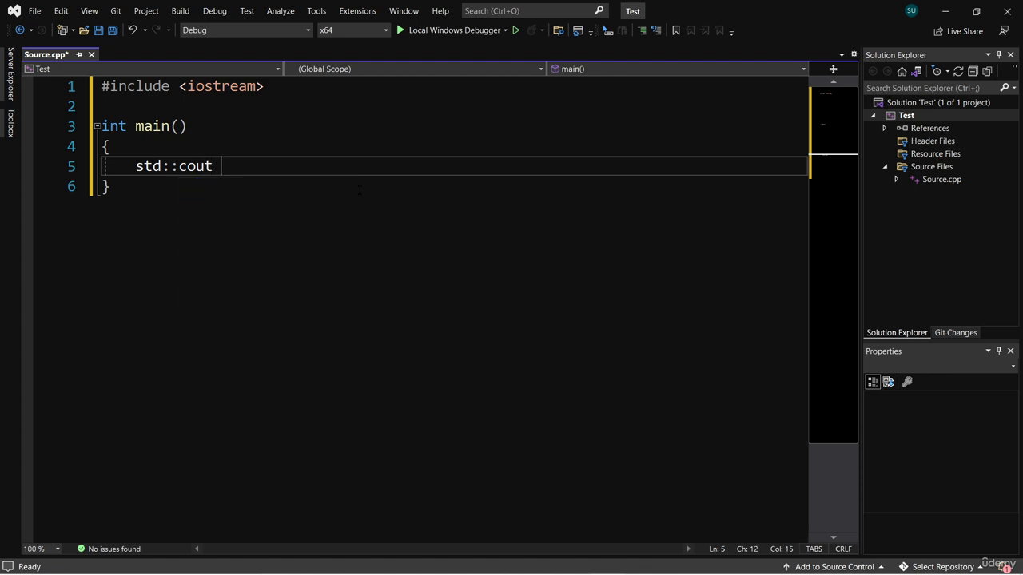
text(<< "Testing VS )
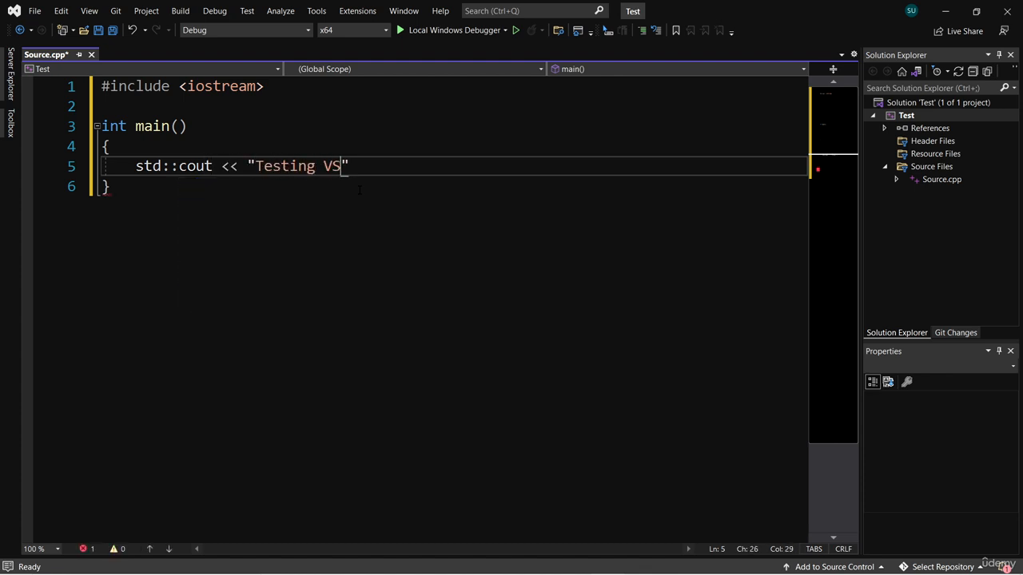
text(2022!";)
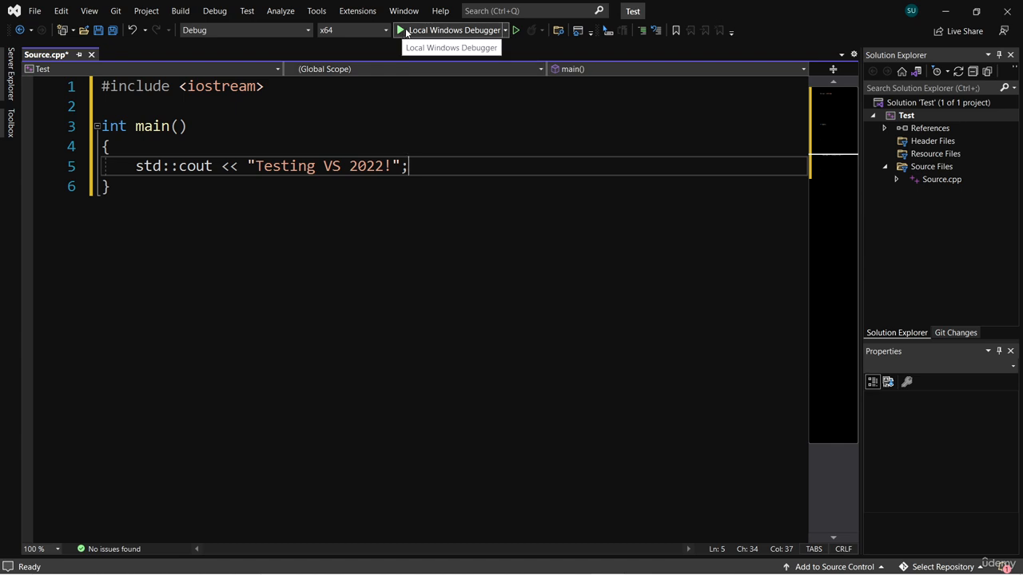
Build and run the Test program with the Local Windows Debugger, and close its debug console.
click(406, 32)
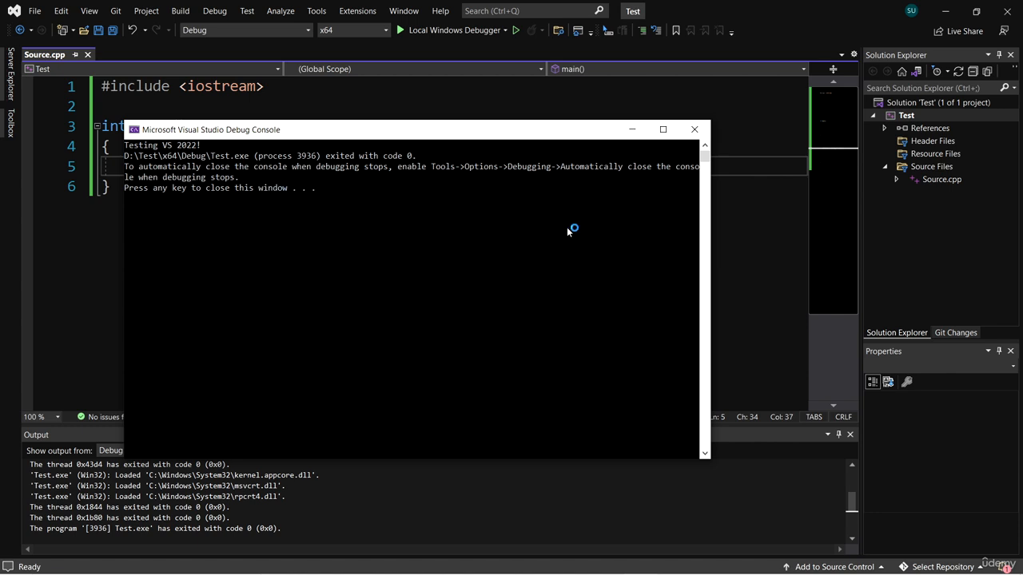
click(695, 129)
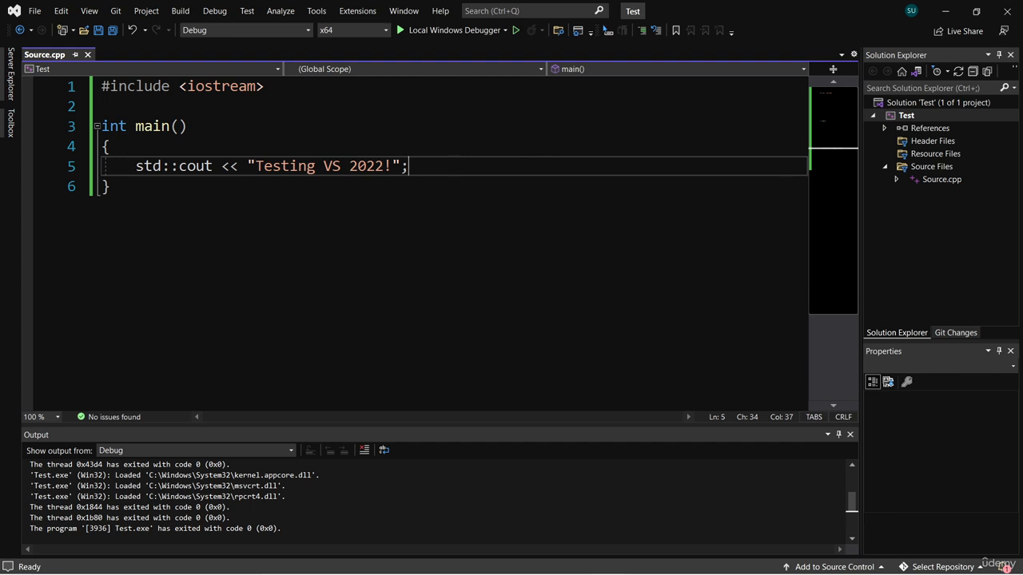
scroll(841, 128, down, 1)
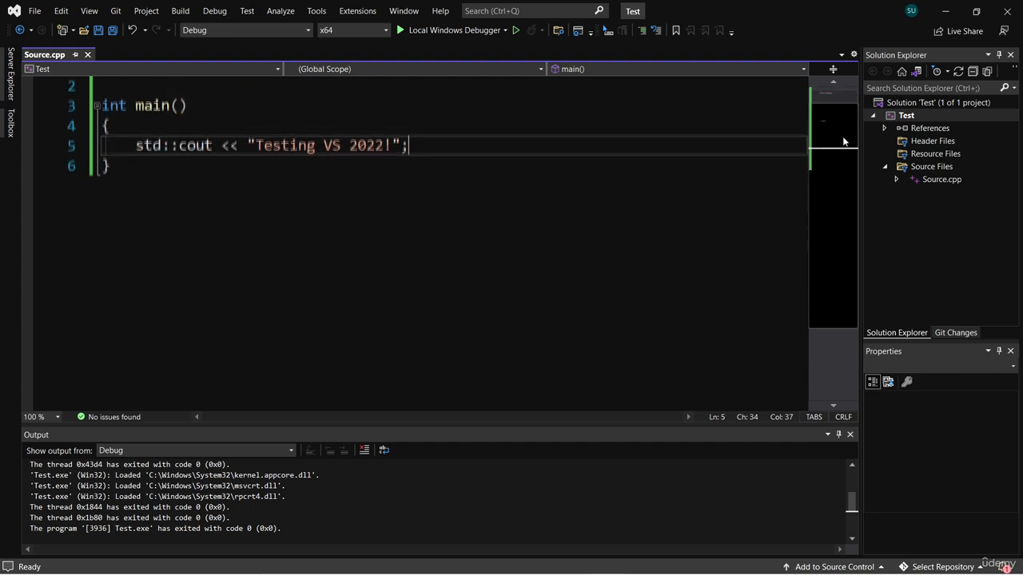